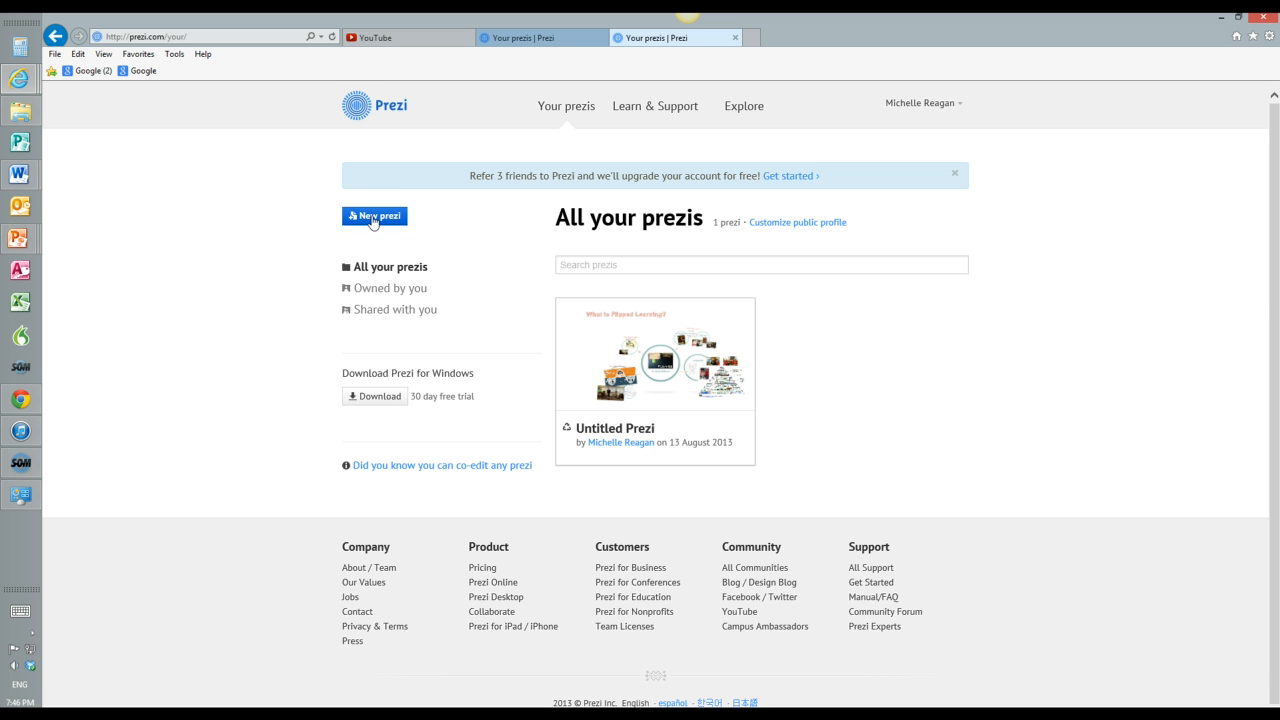
Create a new prezi from the light blue Explain a Topic template.
left_click(372, 218)
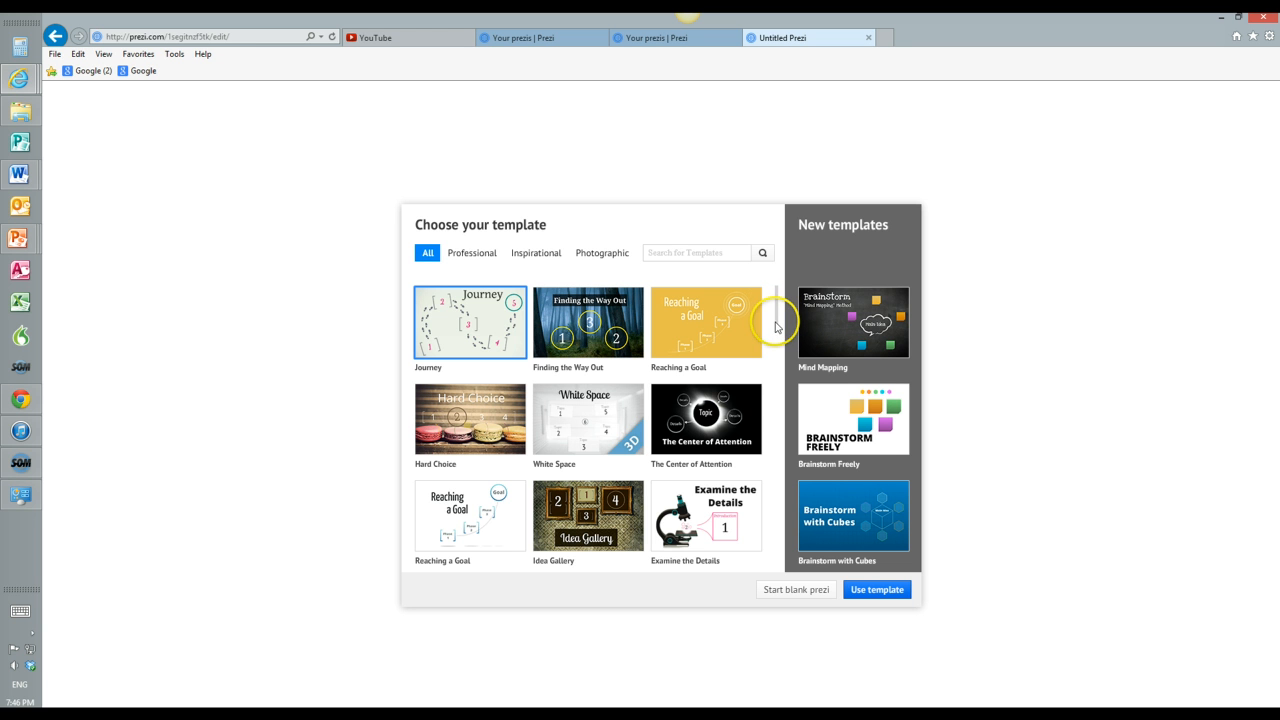
left_click_drag(776, 312, 777, 403)
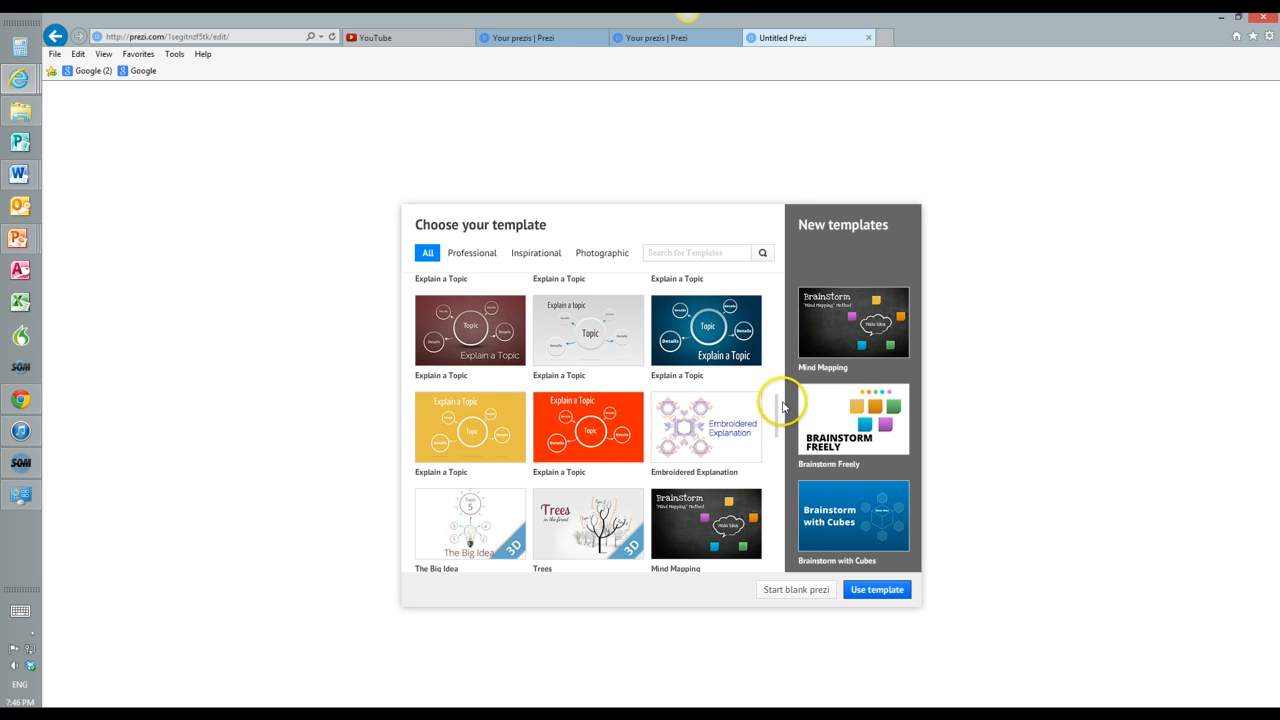
scroll(782, 402, "up", 3)
scroll(782, 395, "up", 3)
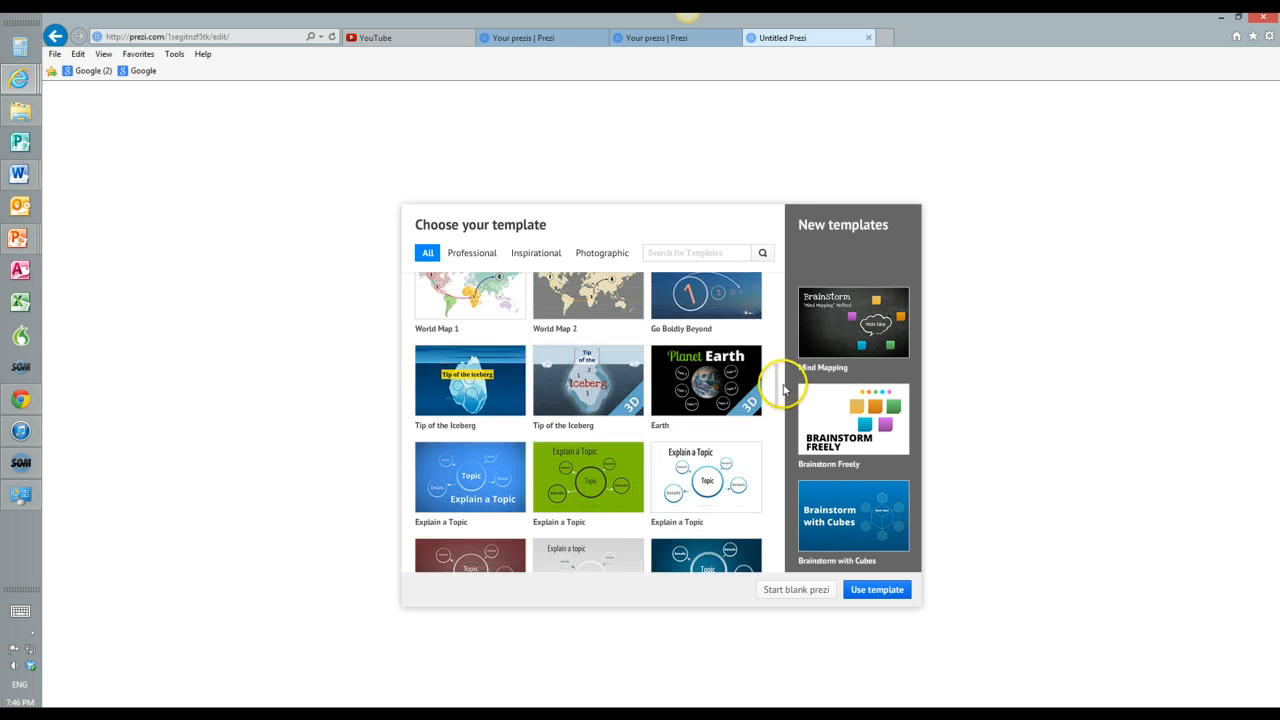
scroll(786, 383, "up", 1)
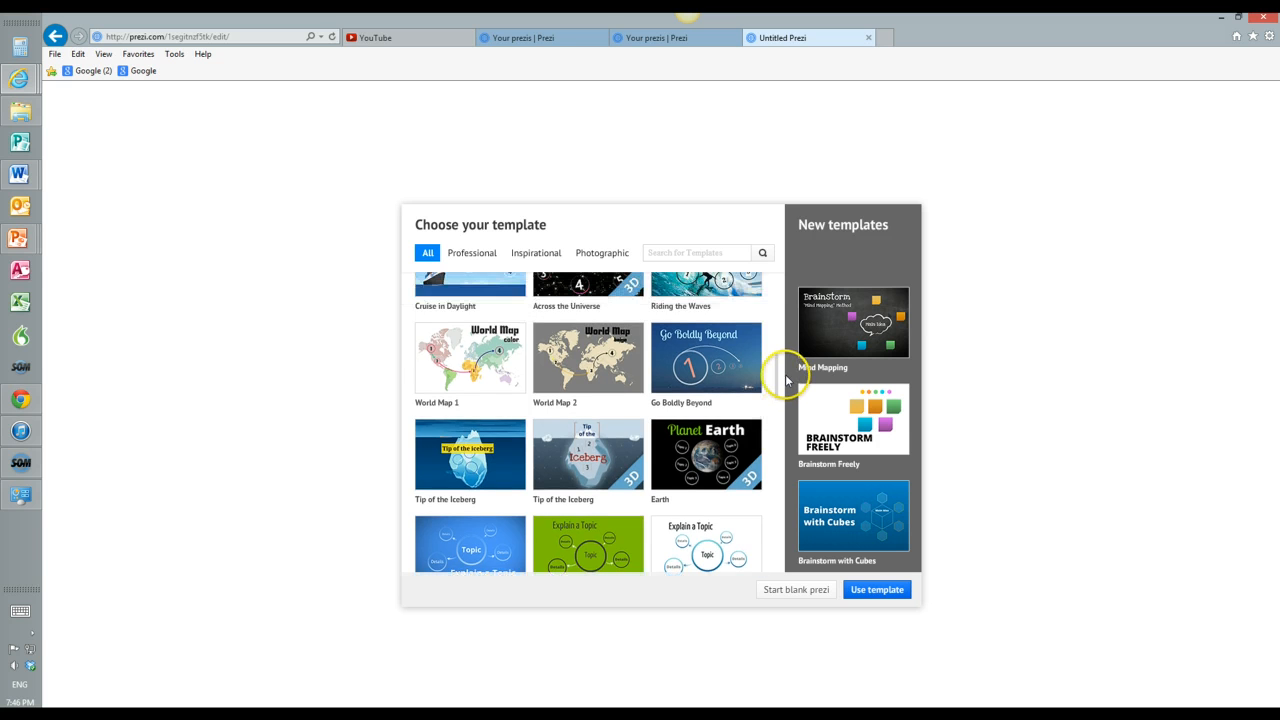
scroll(786, 370, "up", 9)
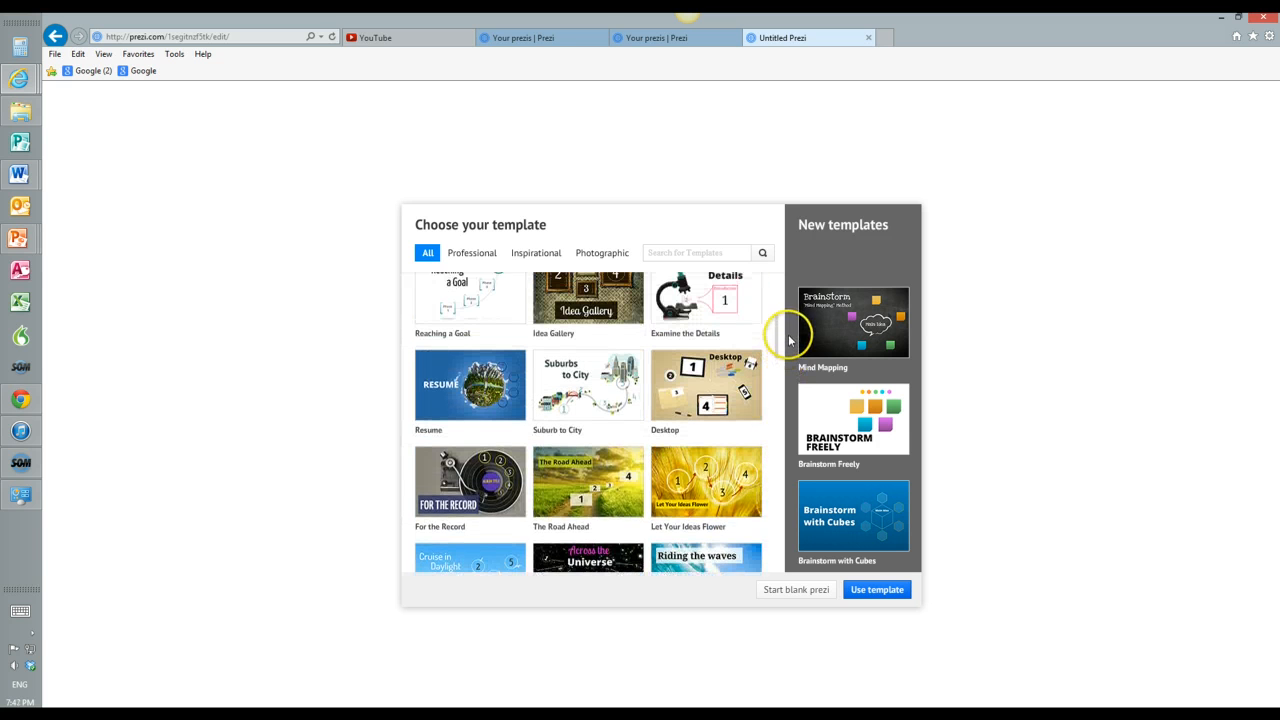
scroll(788, 341, "up", 1)
scroll(789, 335, "up", 5)
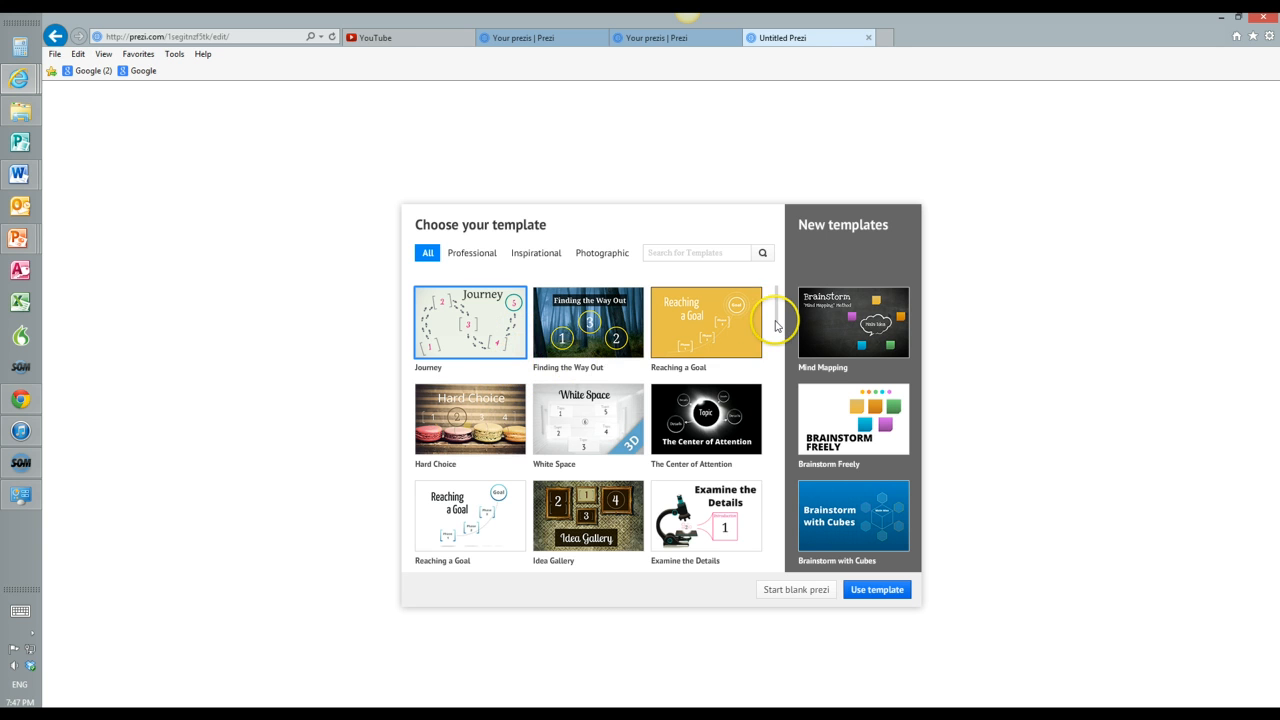
left_click_drag(776, 325, 776, 420)
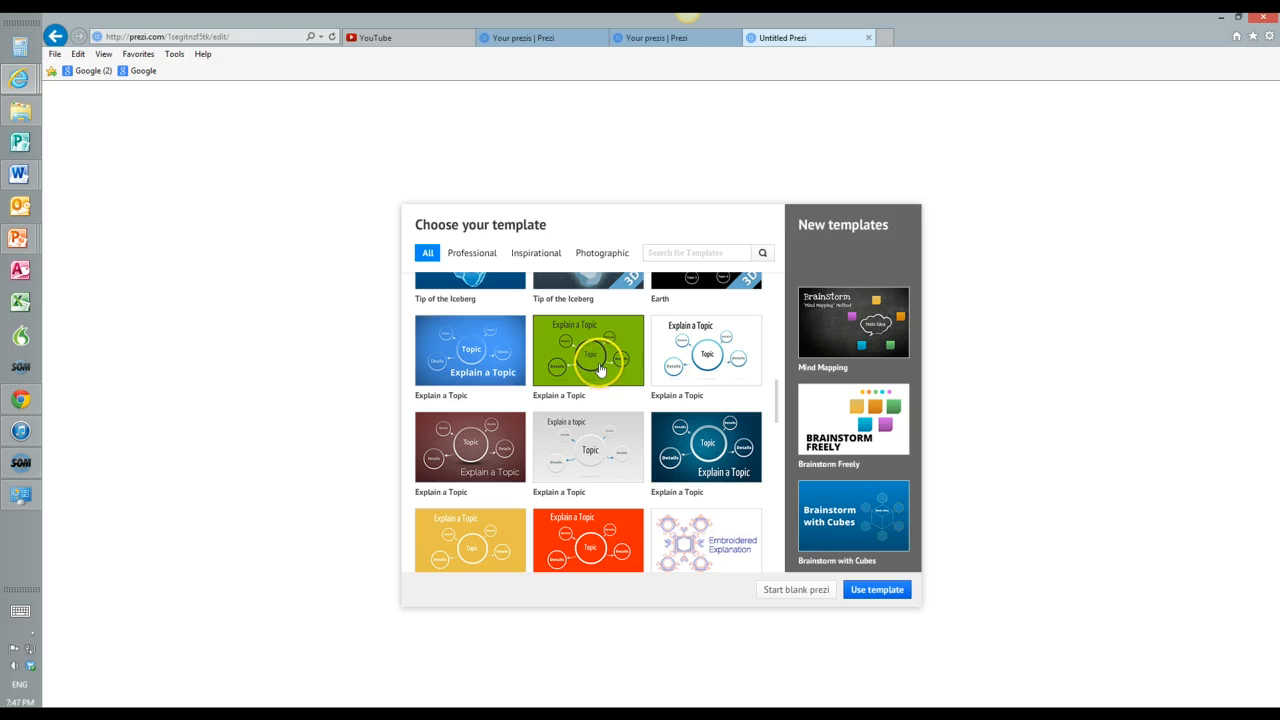
left_click(487, 358)
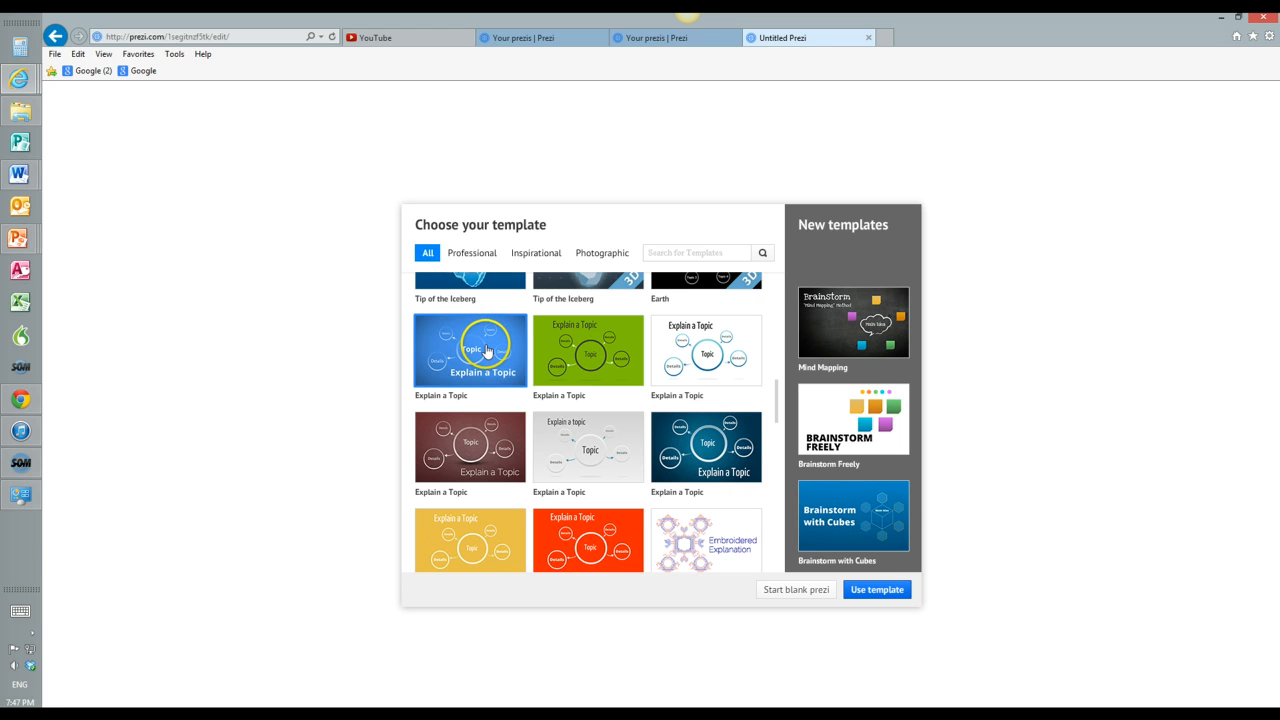
left_click(873, 596)
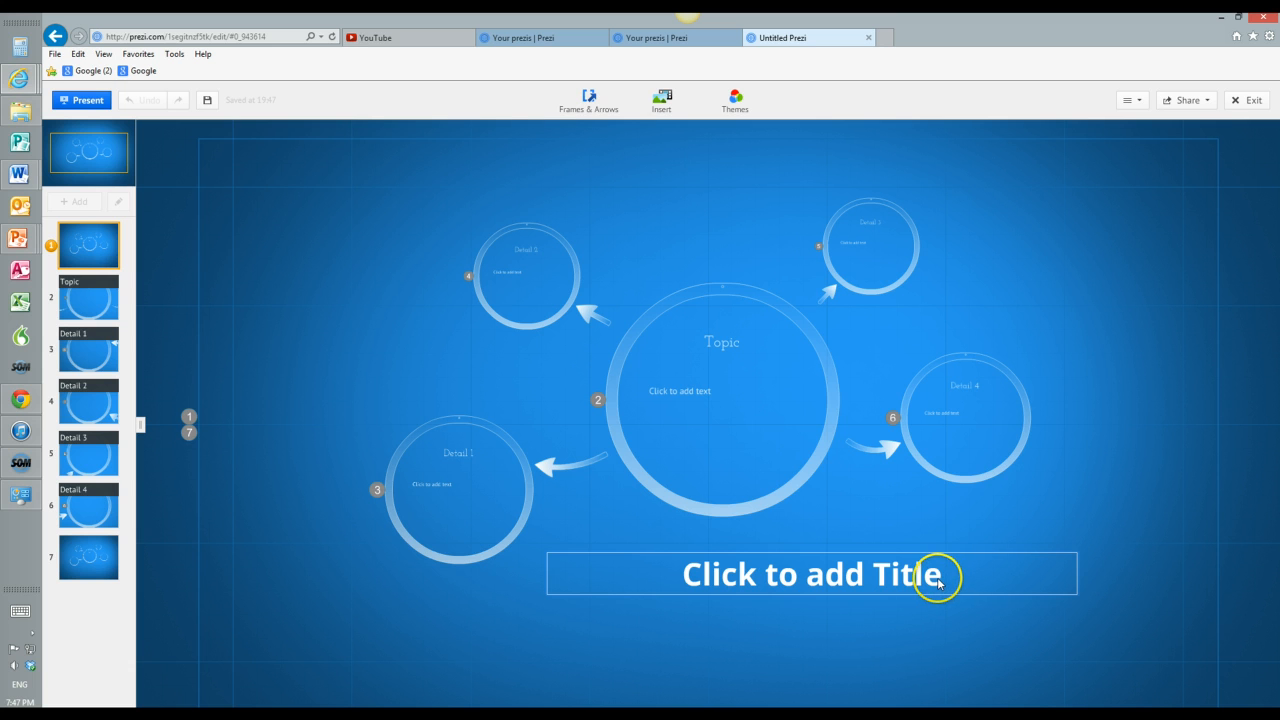
Fill the title placeholder with three lines: "St. Hildegard", "By" followed by the author's full name, and "Per. 3".
left_click(938, 578)
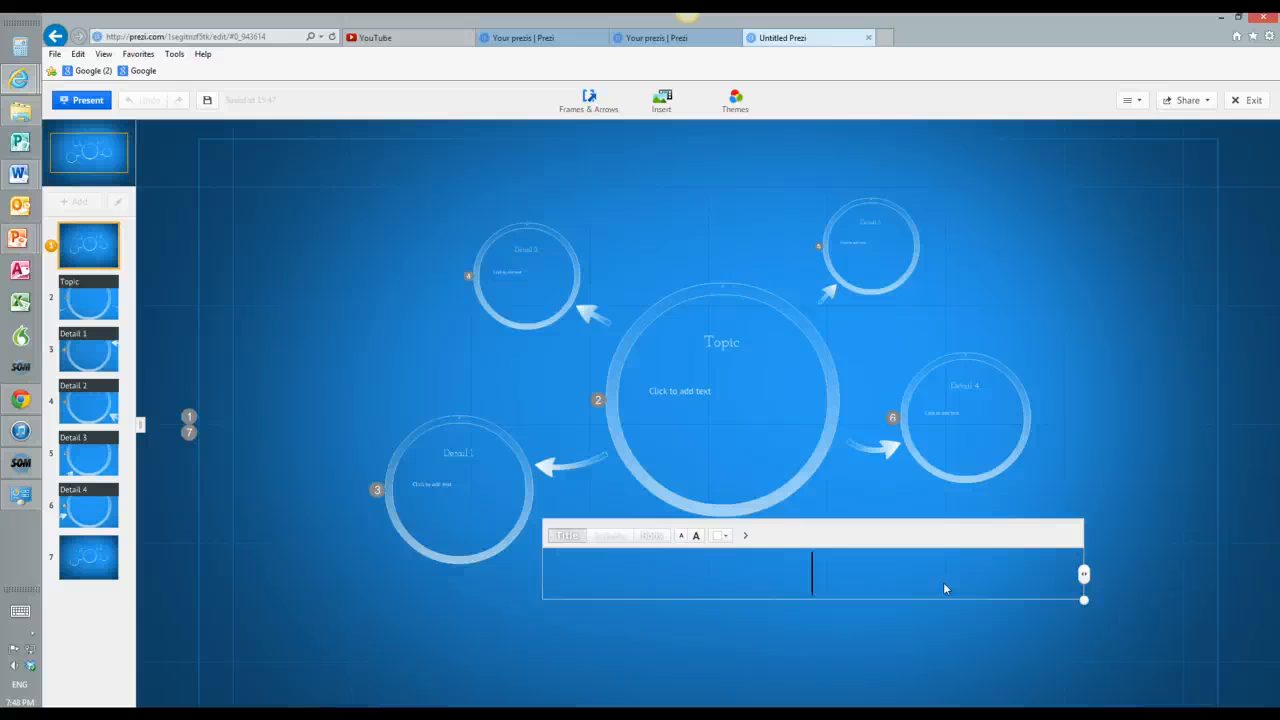
type("St. Hildegard")
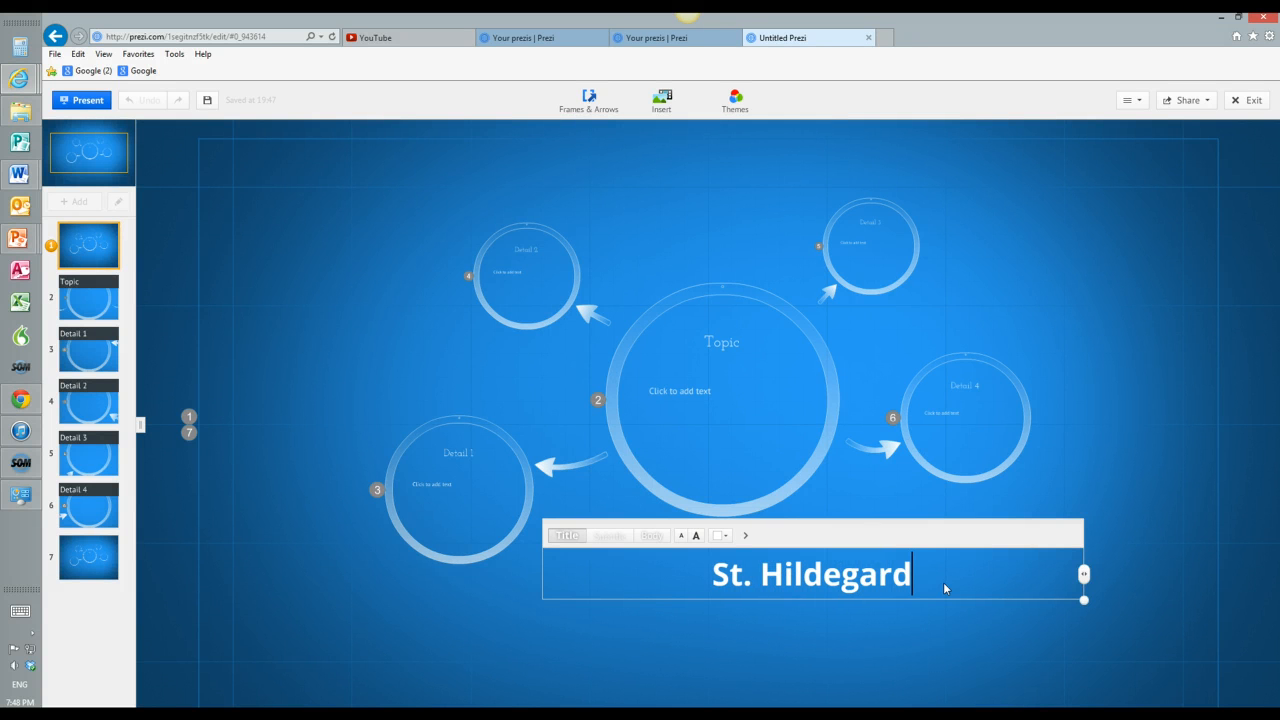
key("Return")
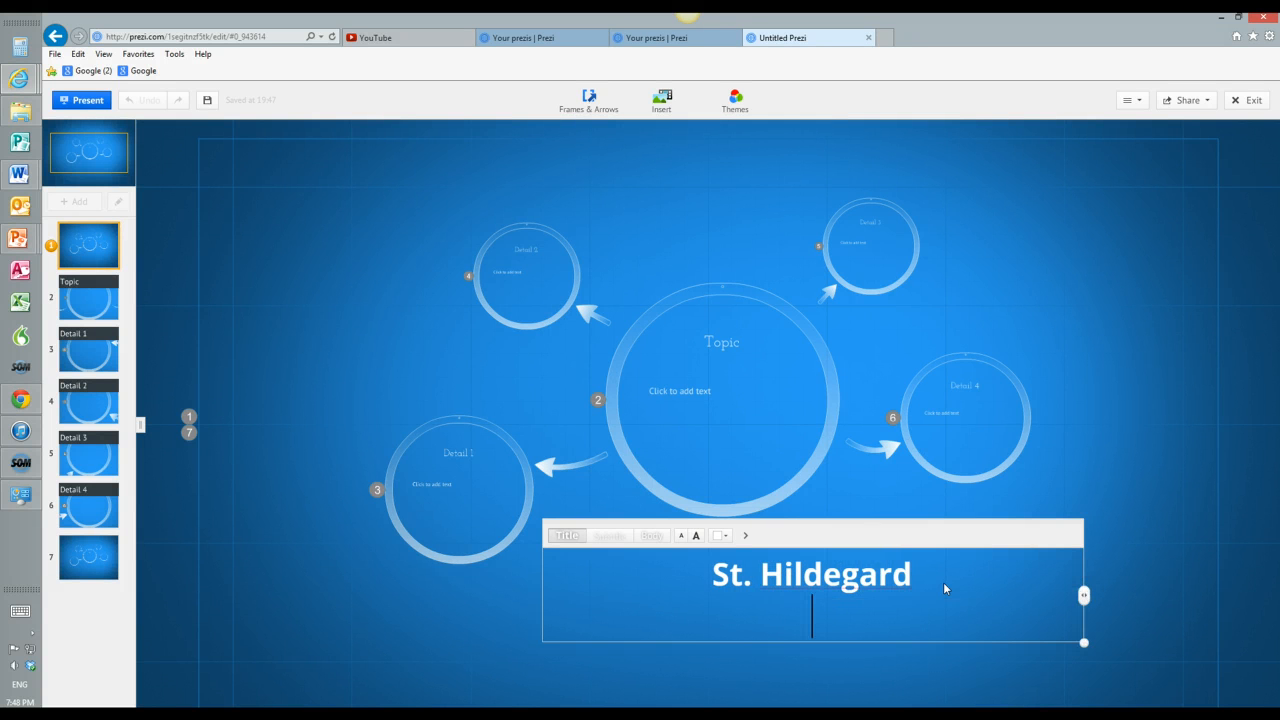
type("By Mc")
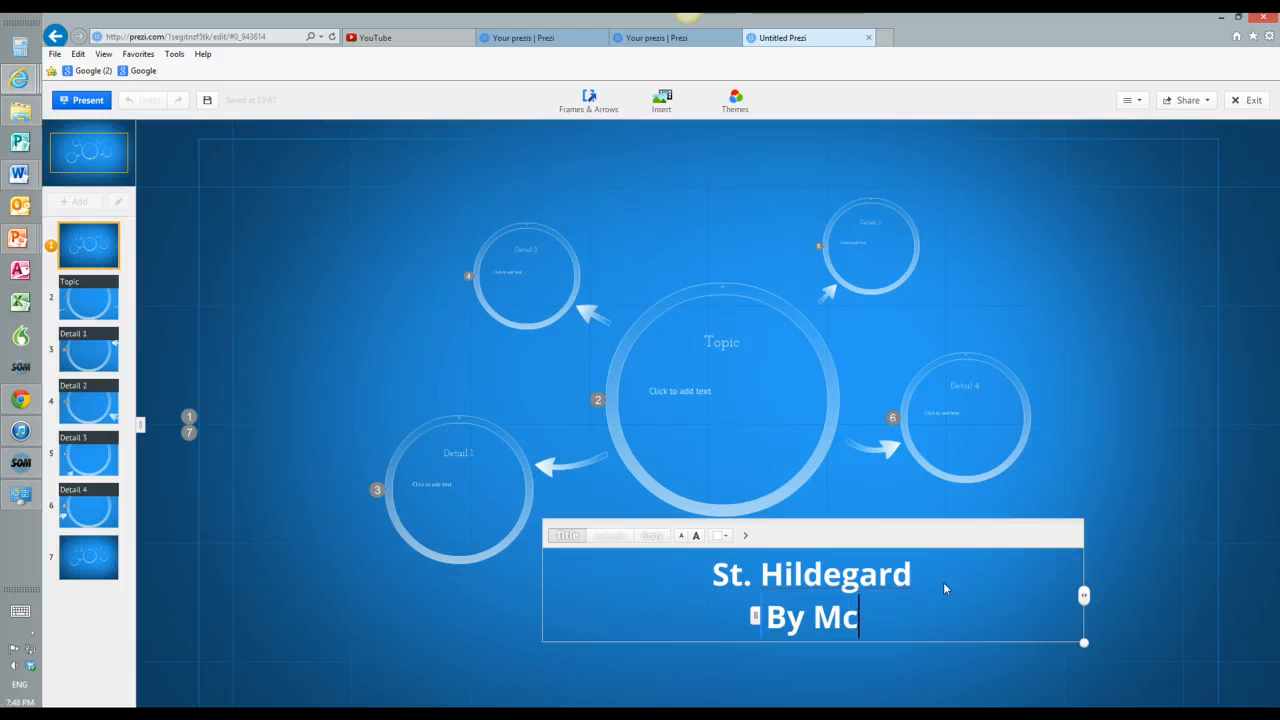
key("BackSpace")
type("ichelle ")
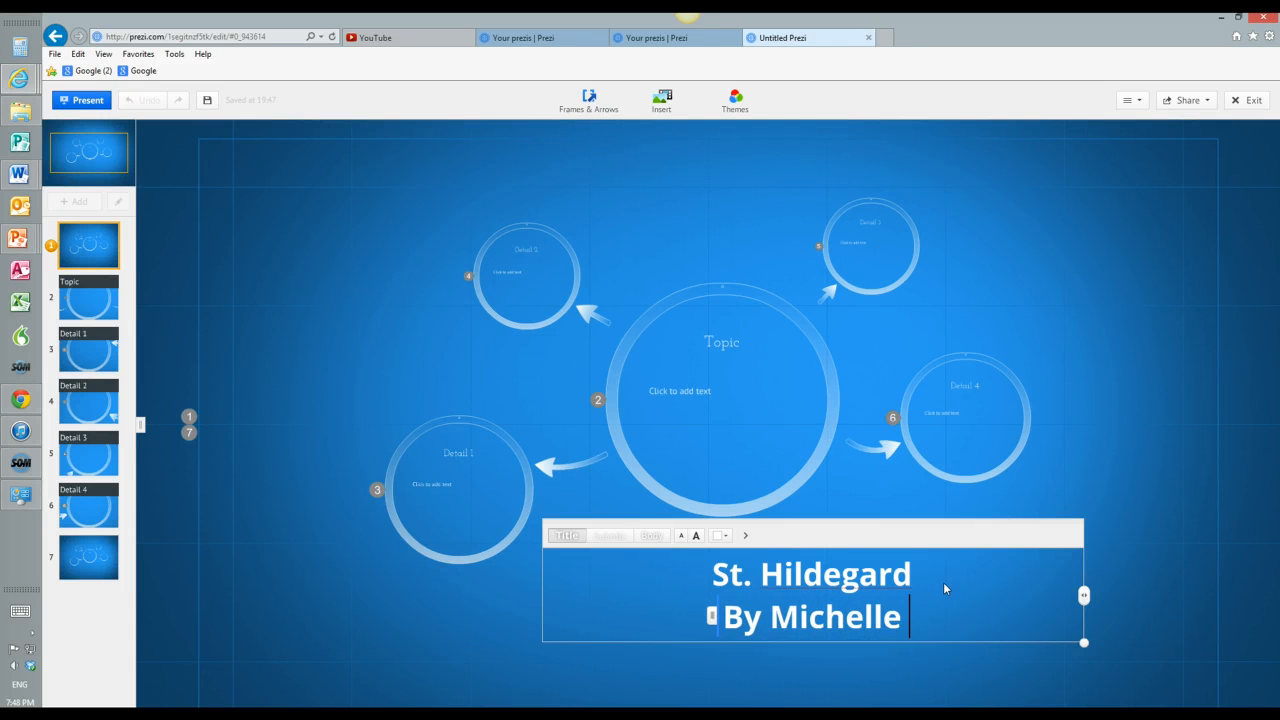
type("Reagan")
key("Return")
type("O")
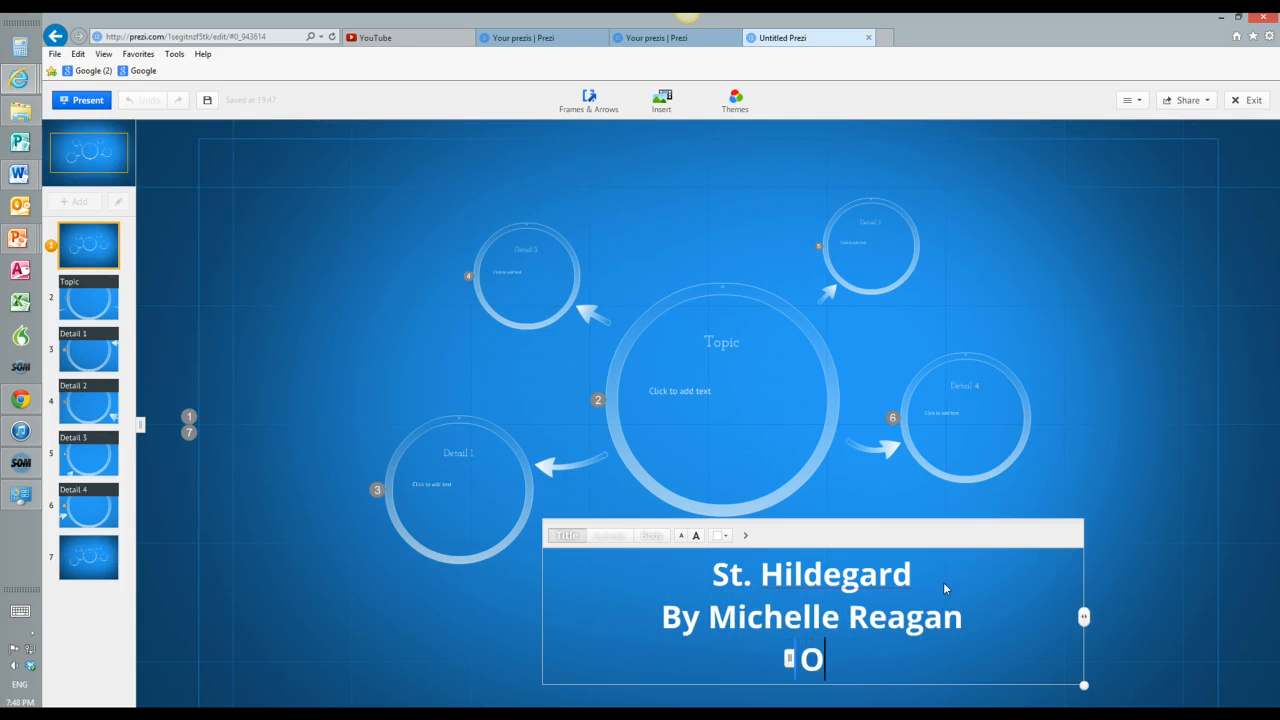
key("BackSpace")
type("Per.")
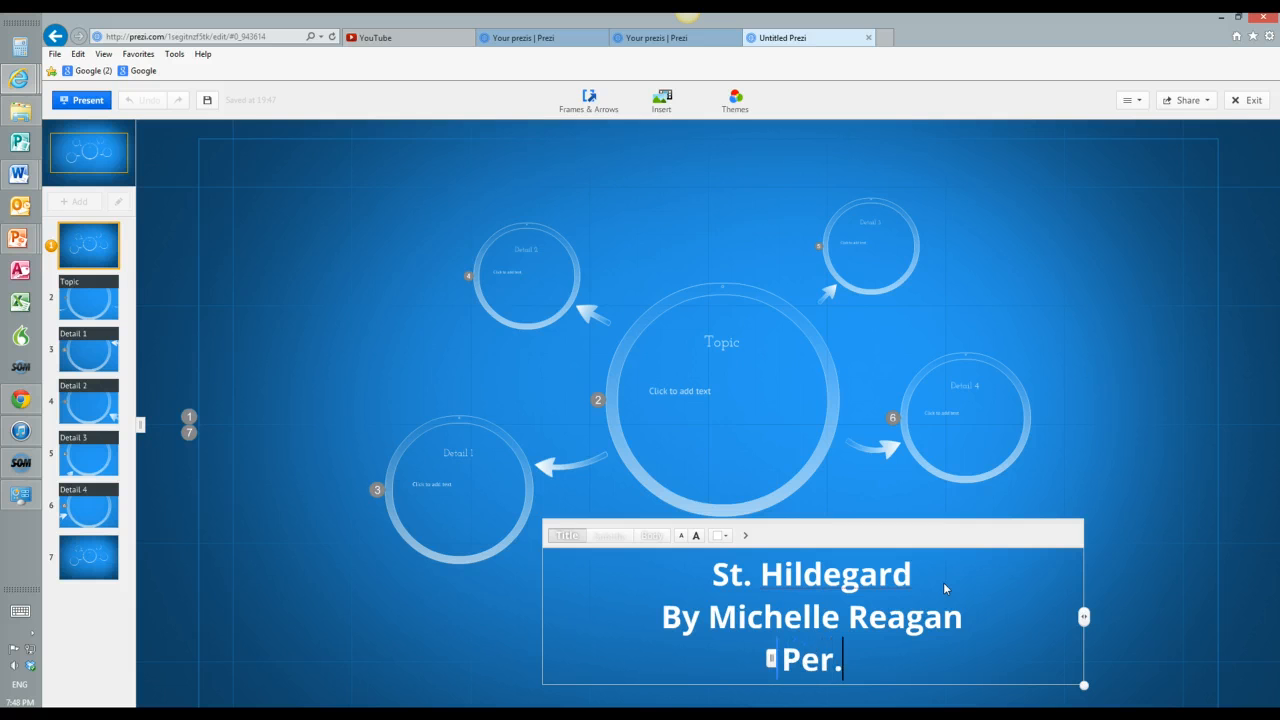
type(" 3")
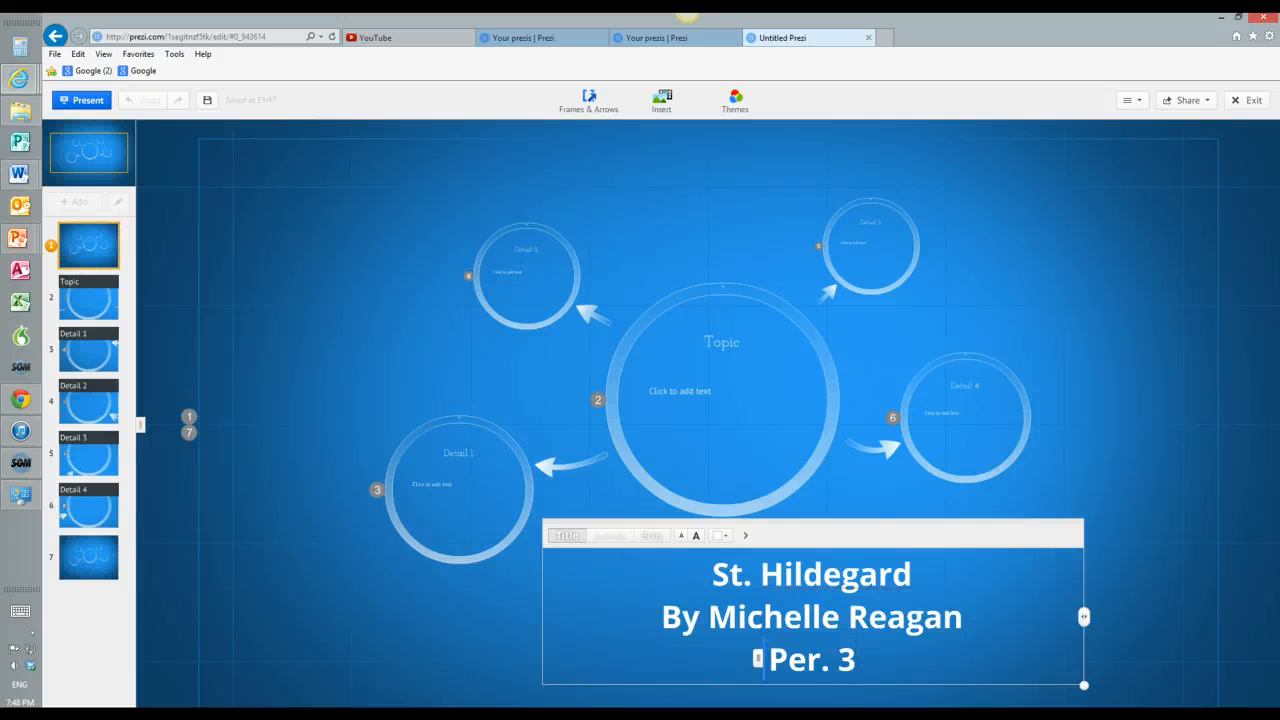
Zoom to the central circle frame and replace its Topic heading with "Biography".
left_click(736, 345)
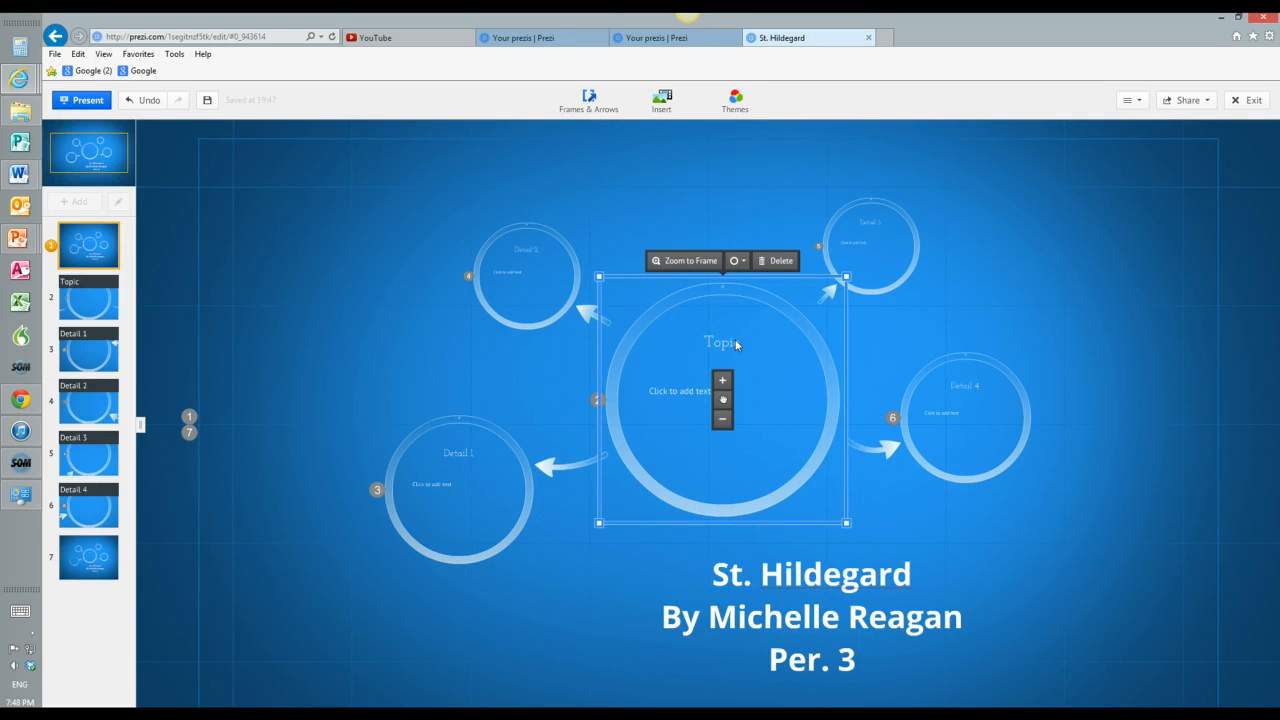
left_click(736, 345)
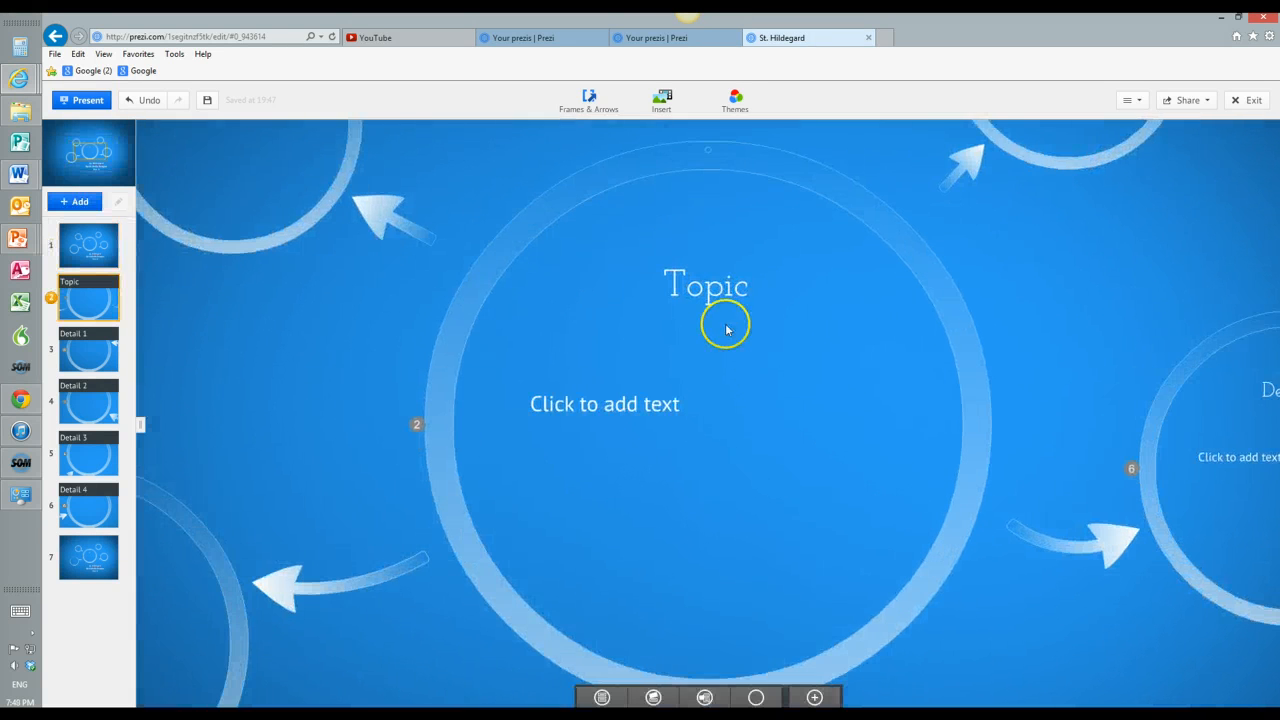
left_click(729, 286)
left_click(737, 287)
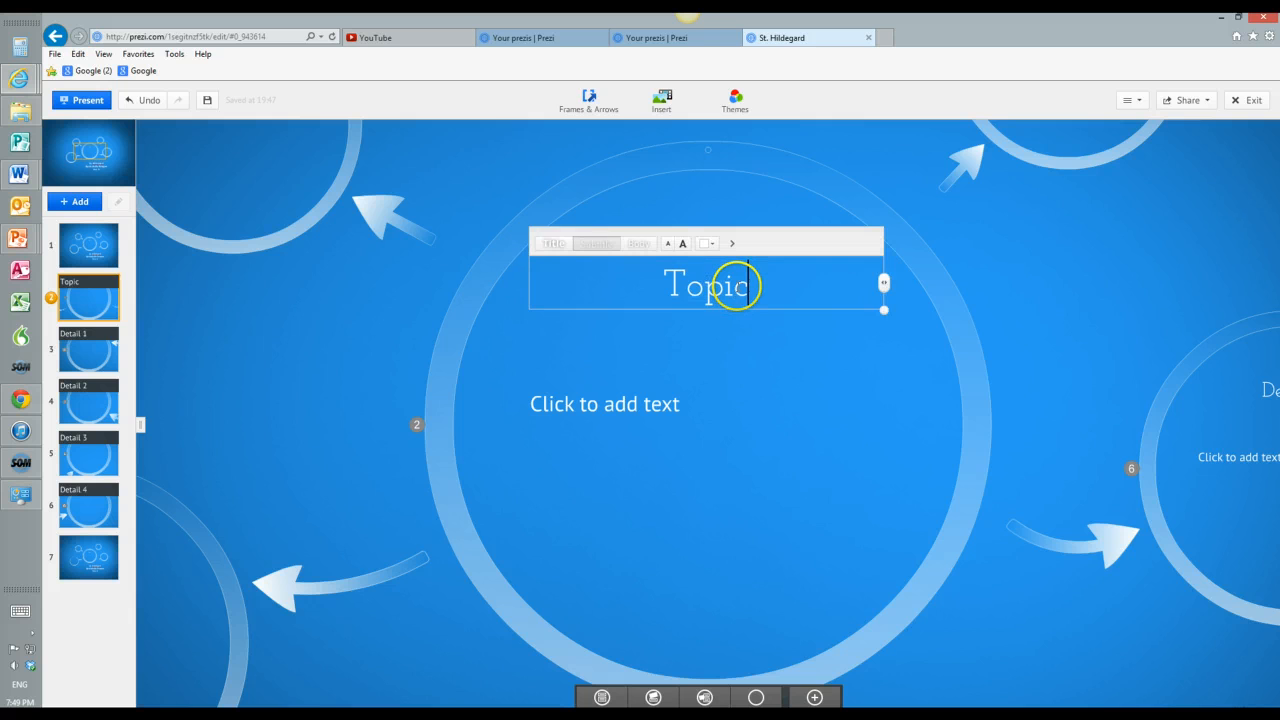
key("BackSpace")
key("BackSpace")
key("BackSpace")
key("BackSpace")
key("BackSpace")
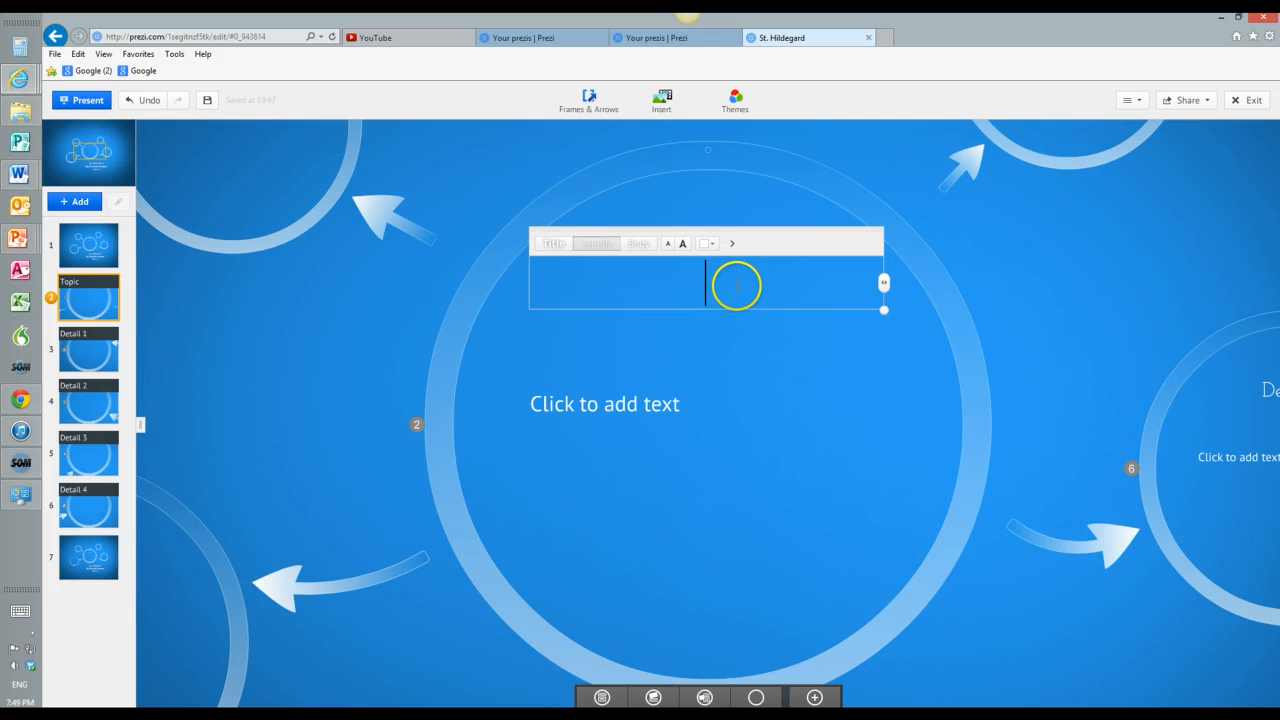
type("Biography")
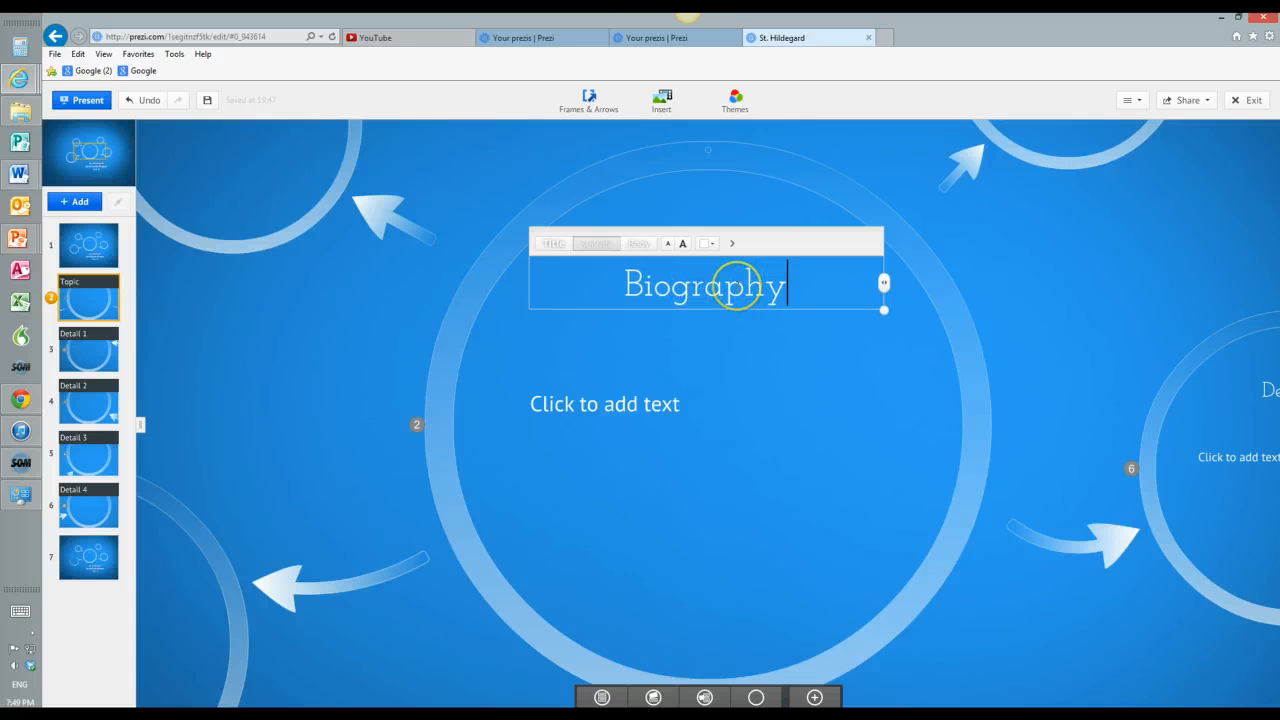
Turn the body text under the Biography heading into a bulleted list with "12th century saint" and "composed music".
left_click(626, 398)
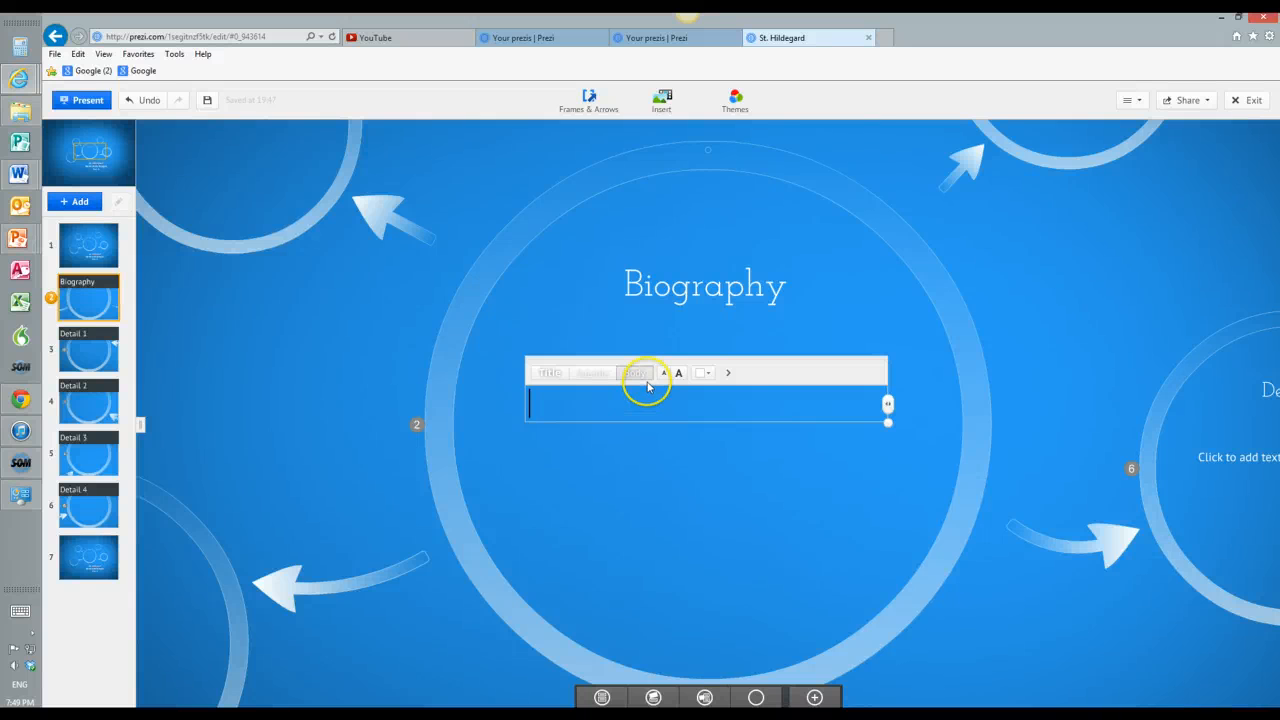
left_click(705, 375)
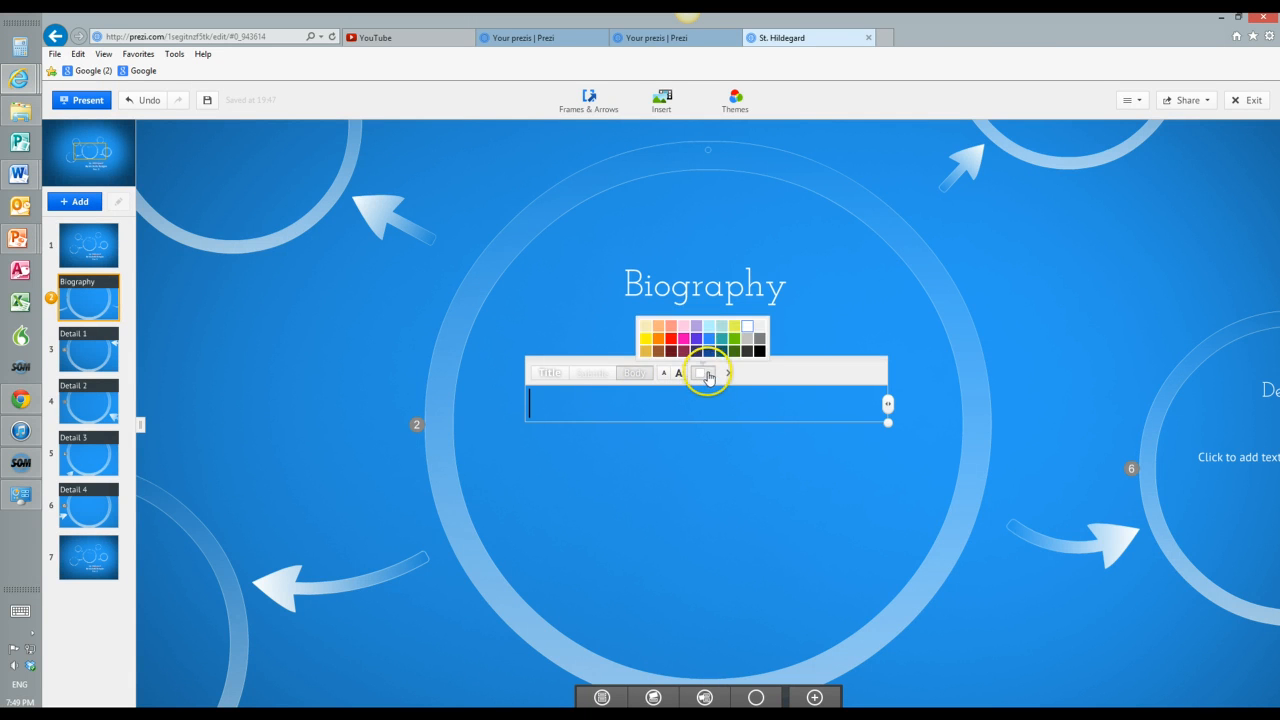
left_click(728, 376)
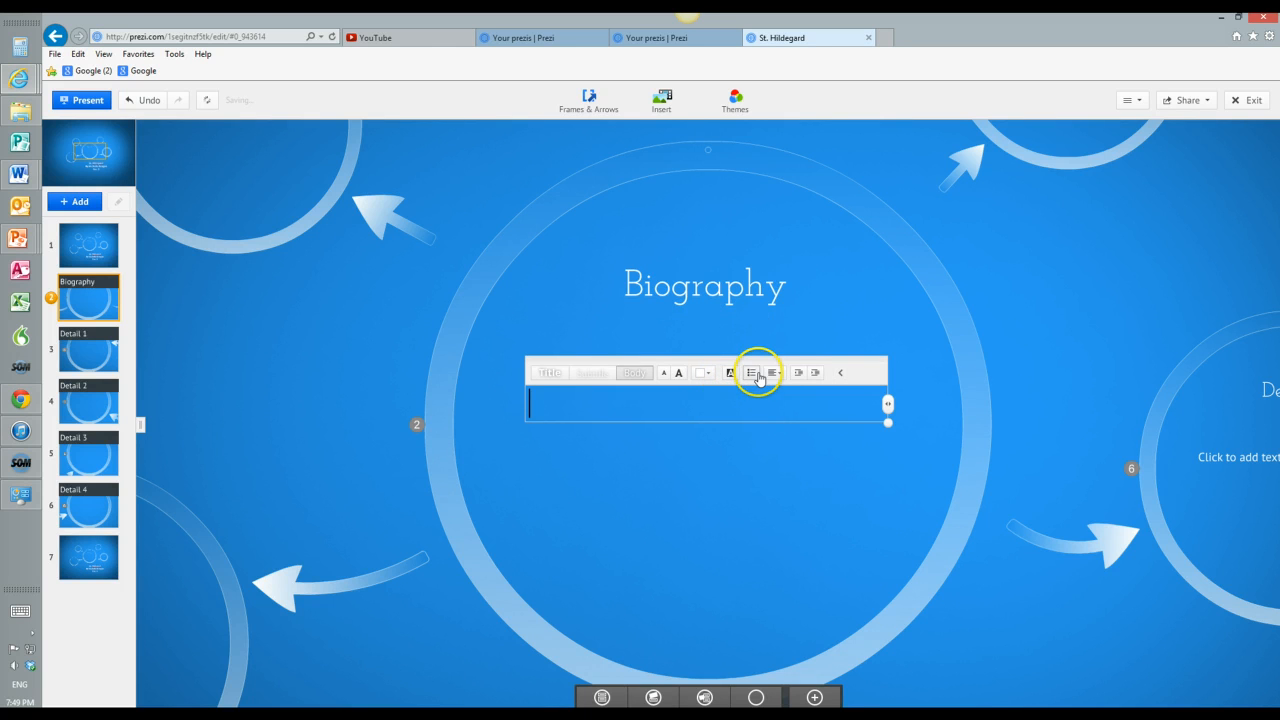
left_click(753, 374)
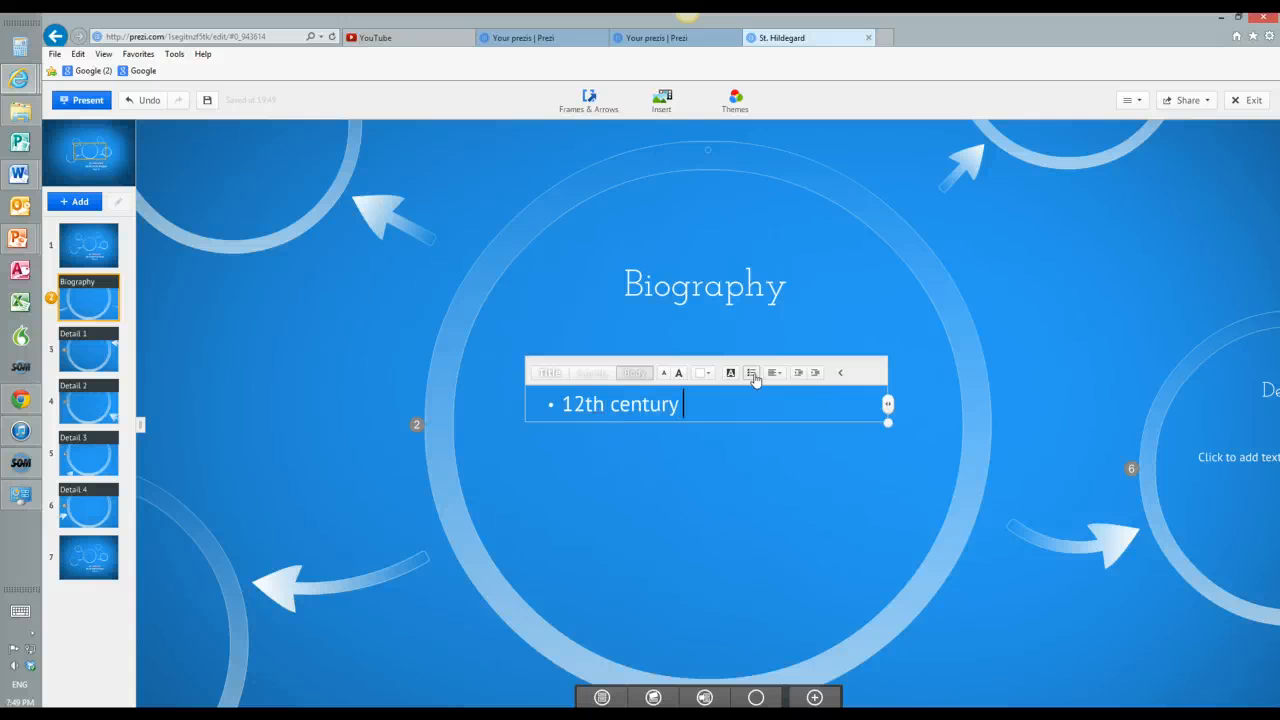
key("Return")
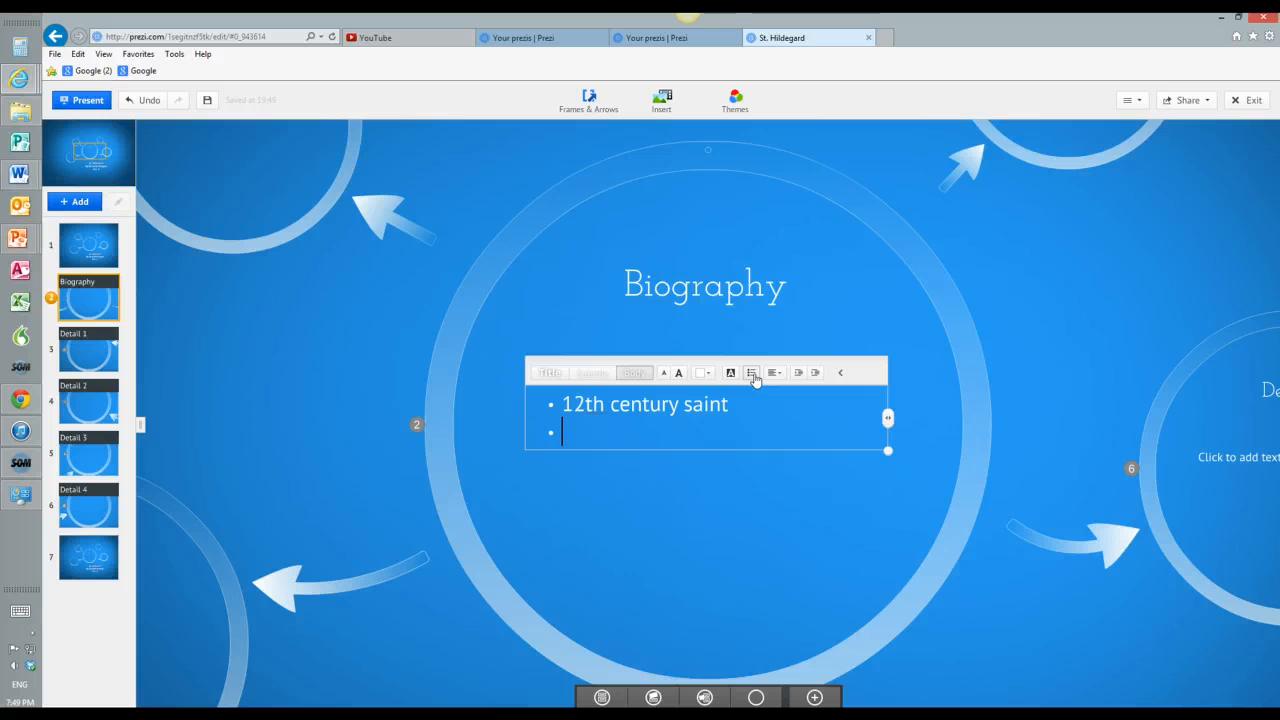
type("composed")
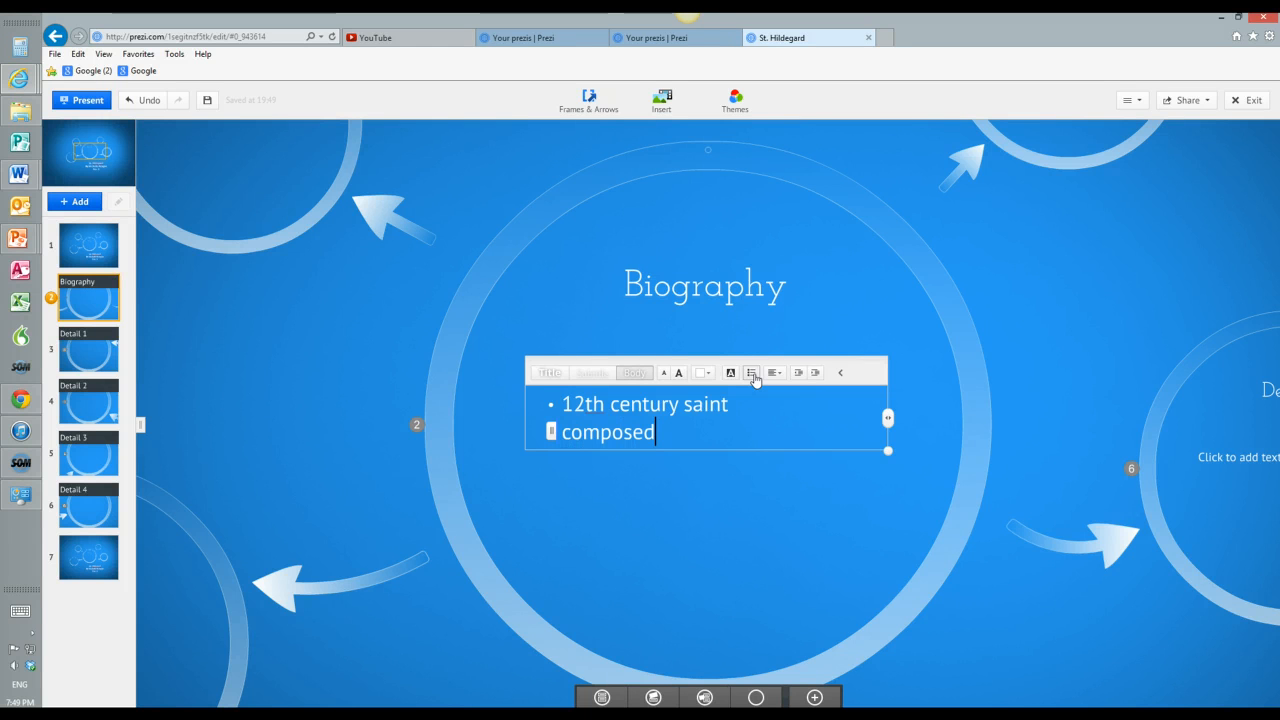
type(" music")
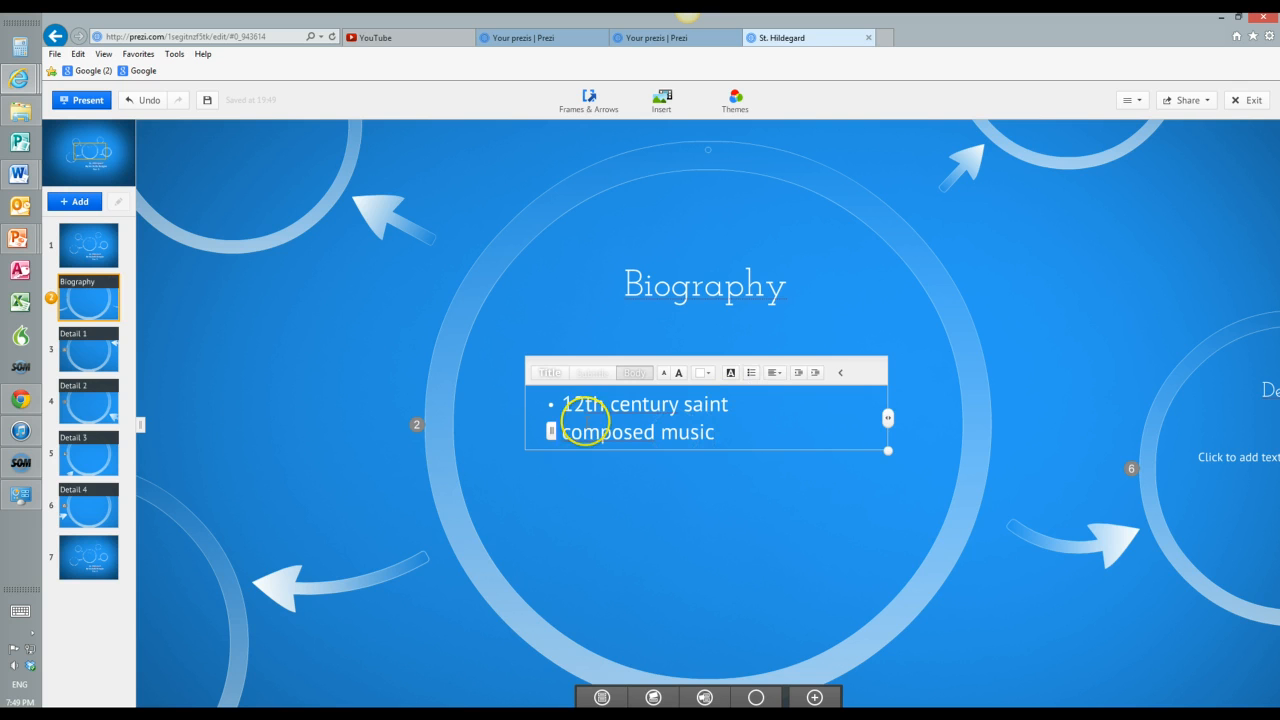
Replace "composed" in the second bullet with the spelling suggestion "composes" and add a "d" to the end of the word.
left_click(612, 436)
right_click(612, 438)
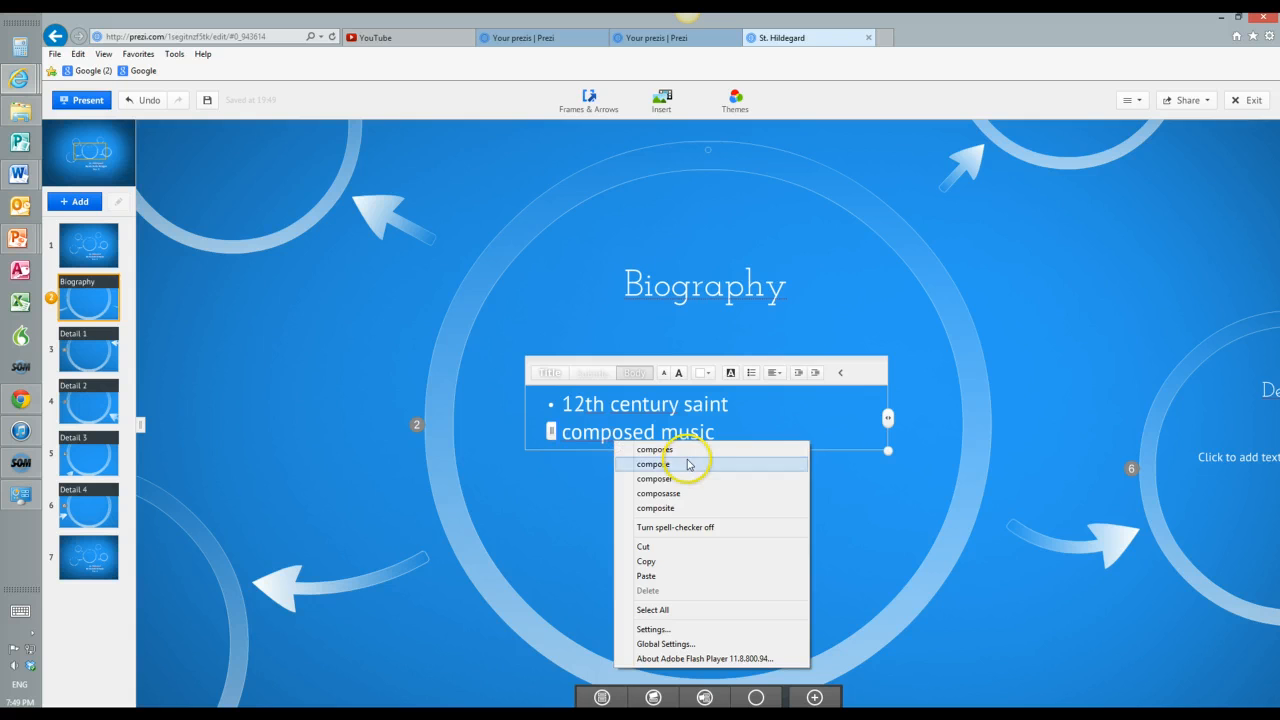
left_click(601, 433)
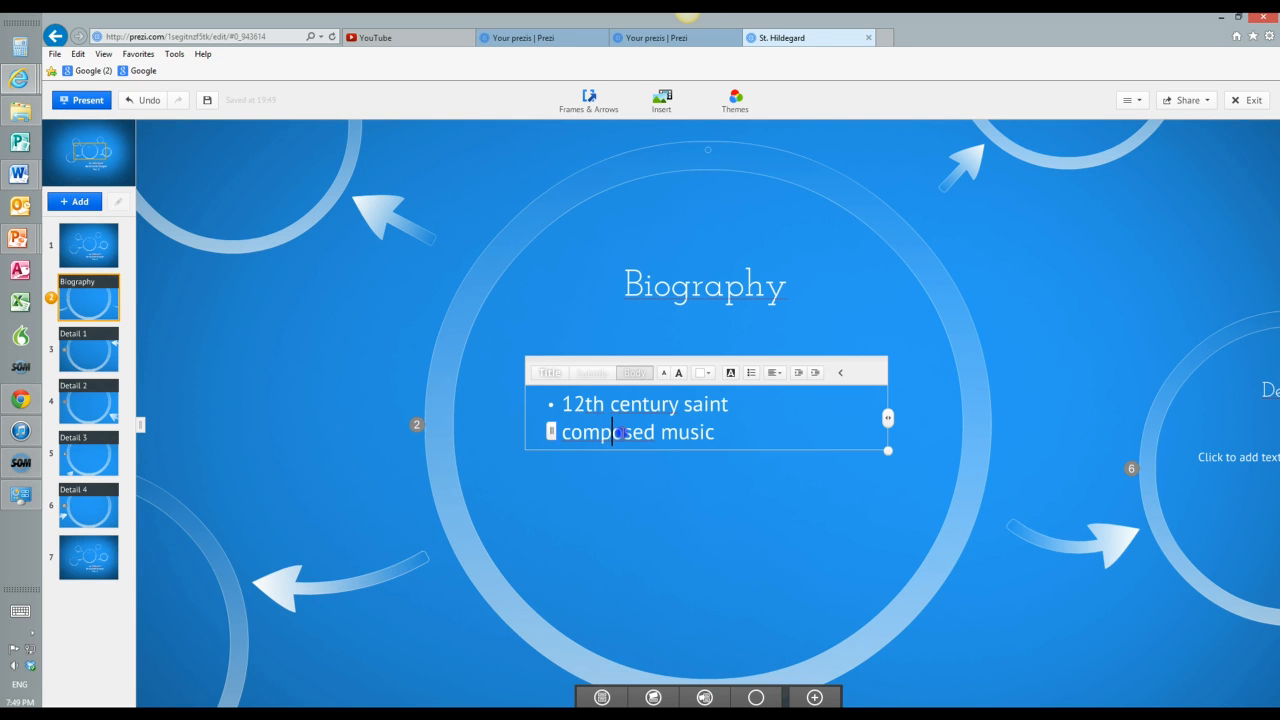
right_click(622, 434)
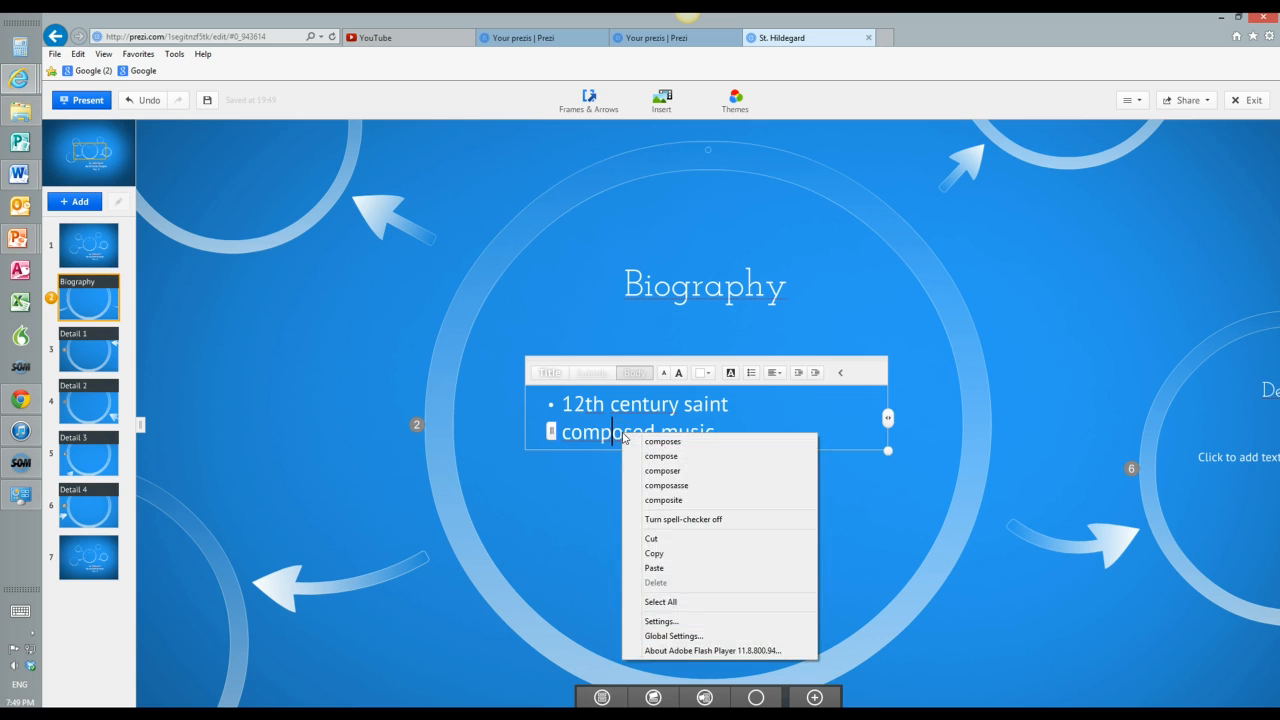
left_click(662, 441)
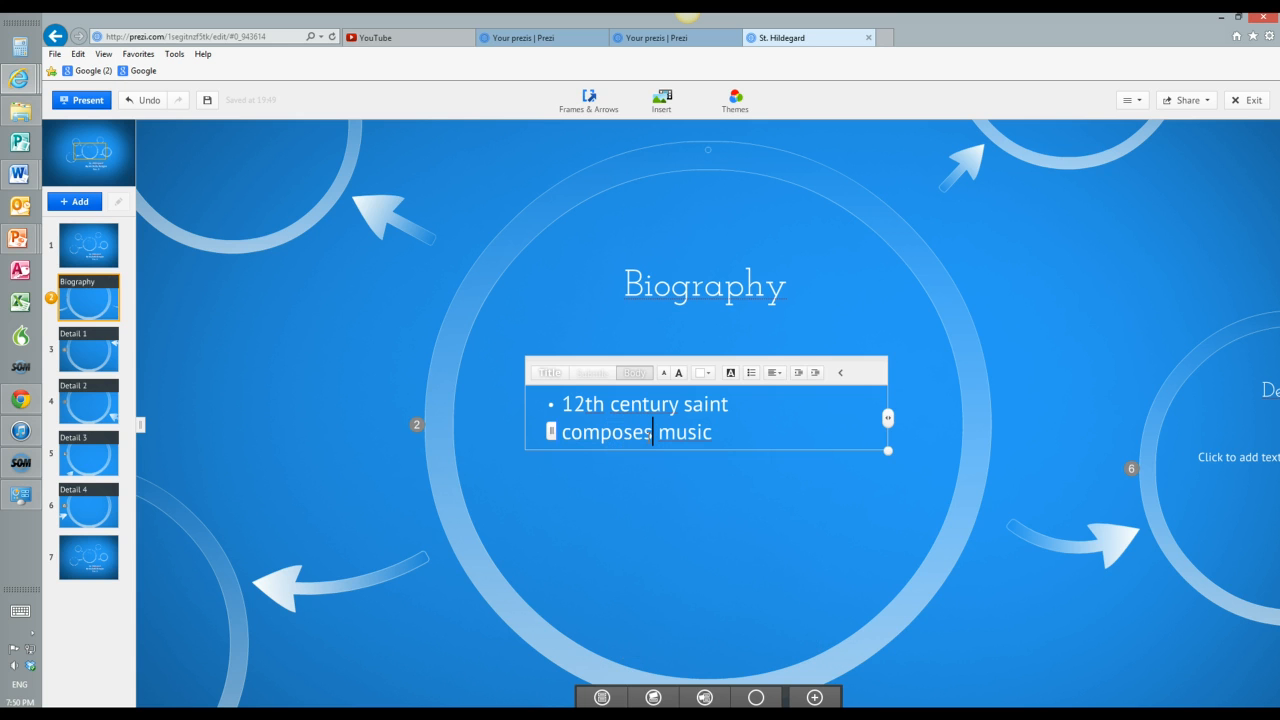
type("d")
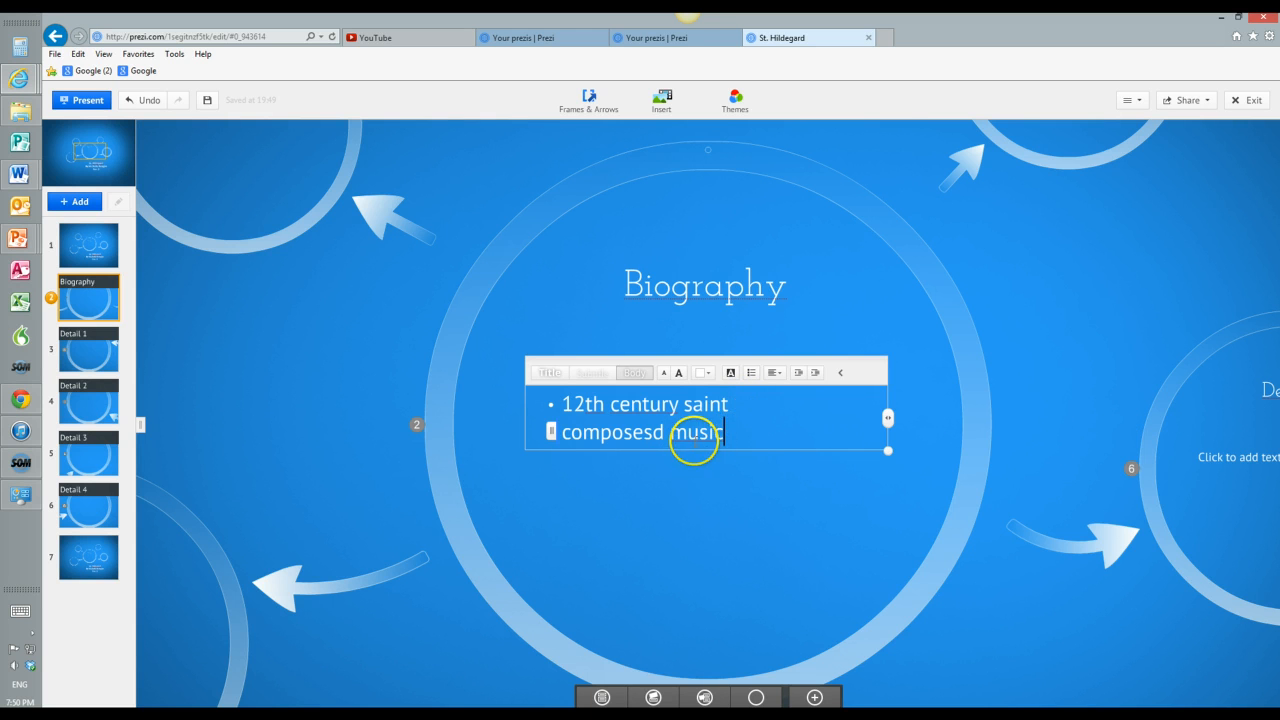
Add two more bullets to the Biography list: "Scientist" and "she started her own abby".
left_click(737, 434)
key("Return")
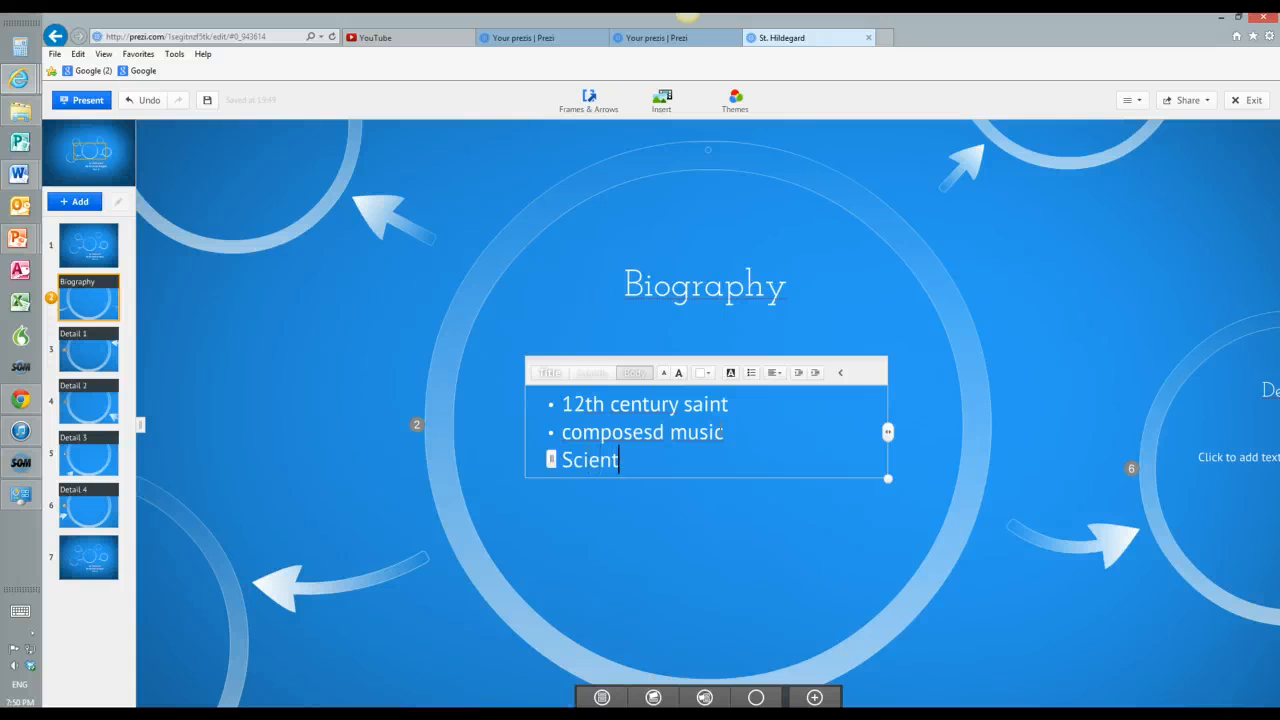
key("Return")
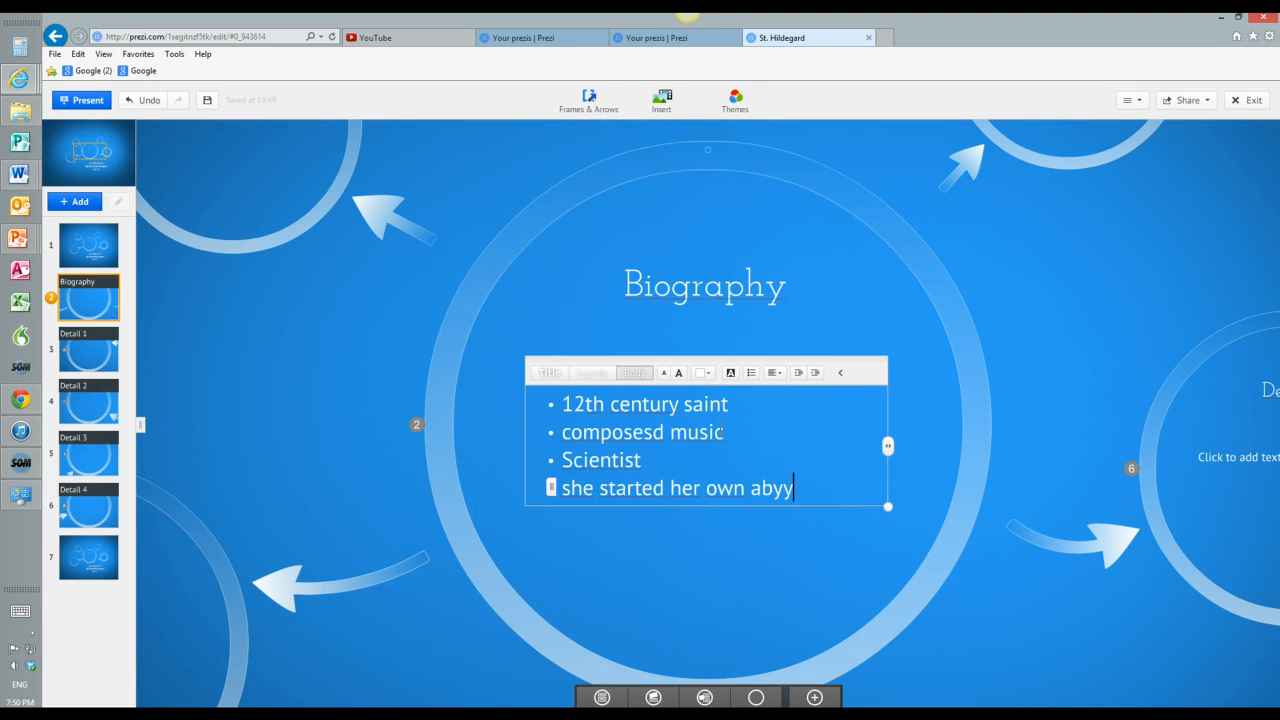
type("she started her own abybb")
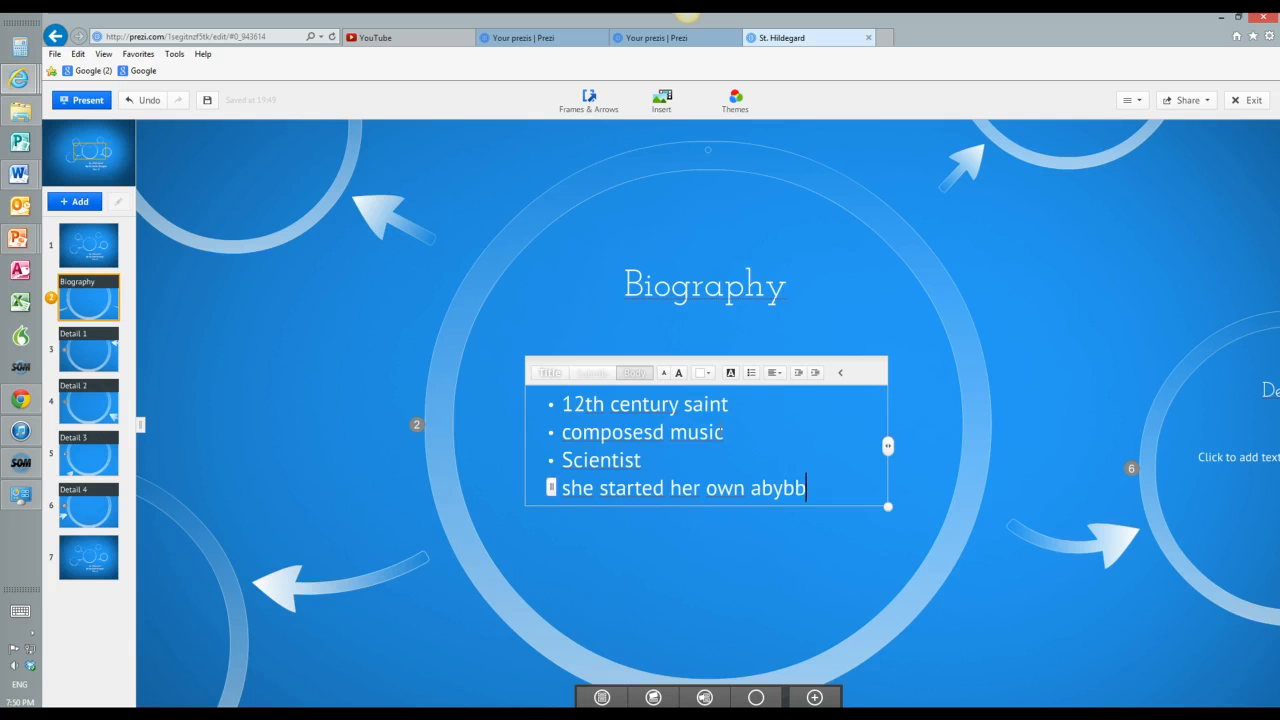
key("BackSpace")
key("BackSpace")
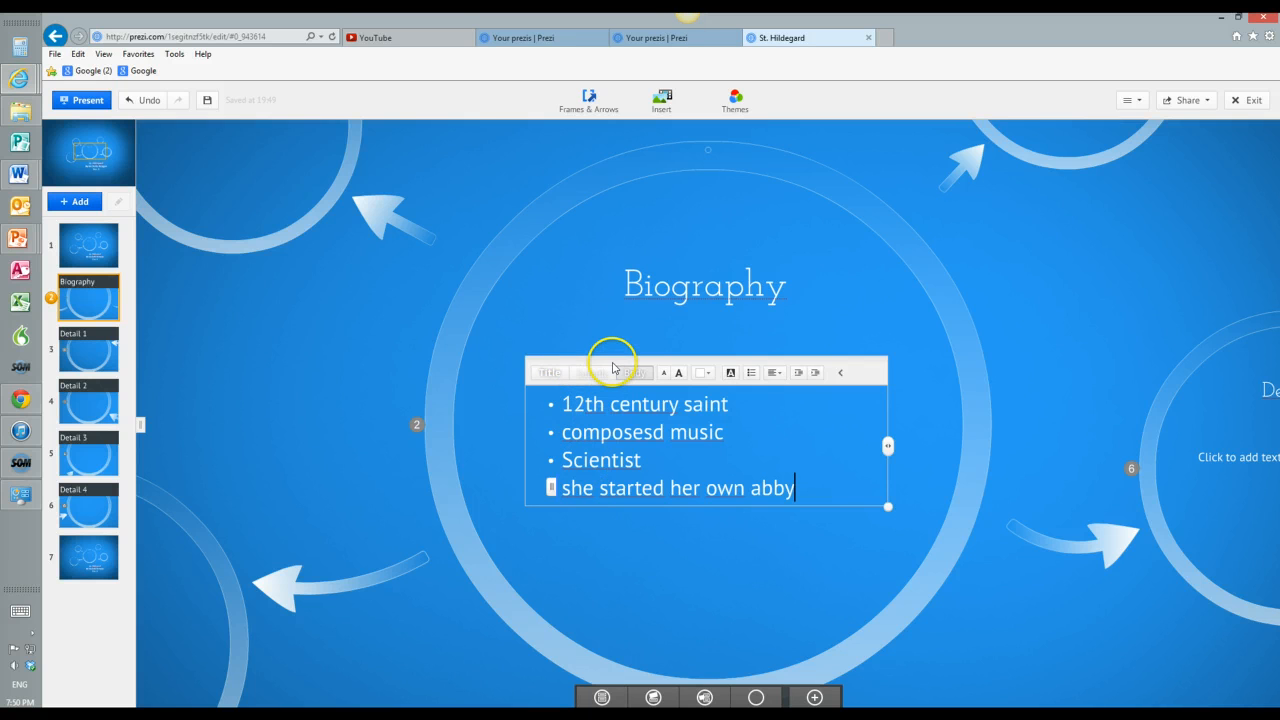
Move the Biography heading higher in the circle and shift the bulleted list toward the circle's left edge.
left_click_drag(607, 364, 619, 337)
left_click_drag(673, 277, 677, 235)
left_click_drag(680, 375, 600, 392)
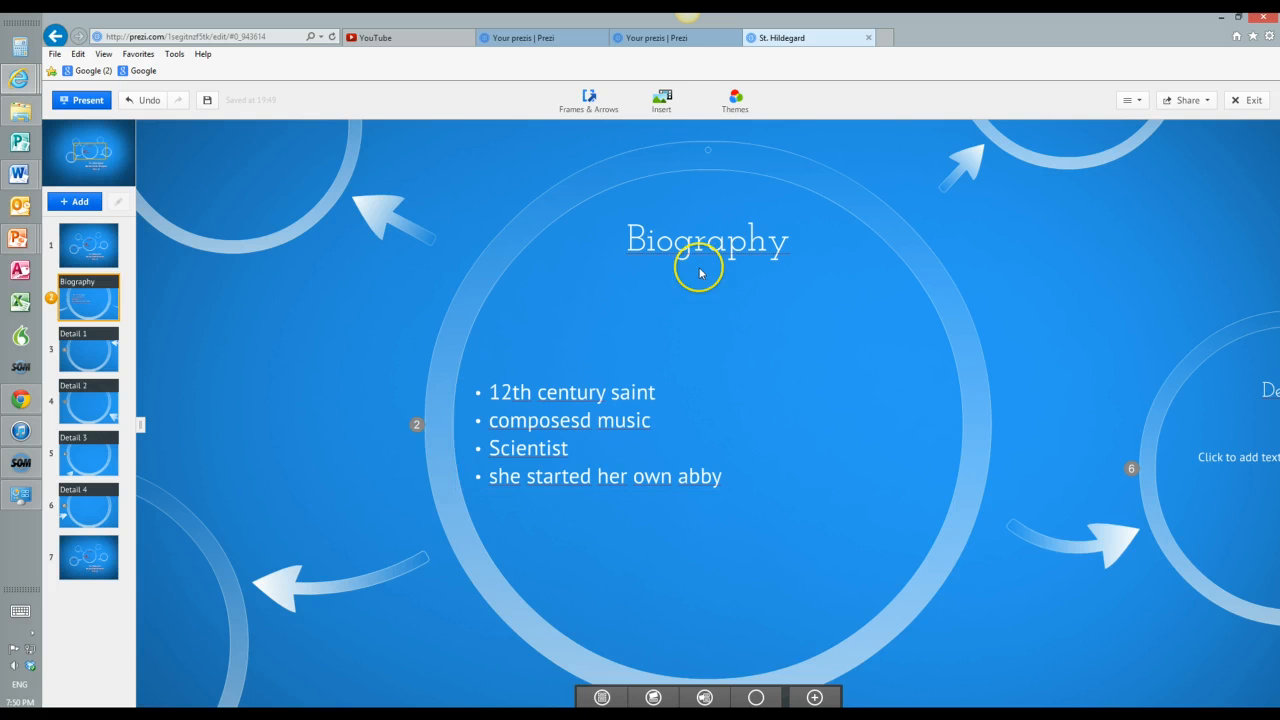
Start inserting an image and search Google Images for "st. hildegard".
left_click(680, 102)
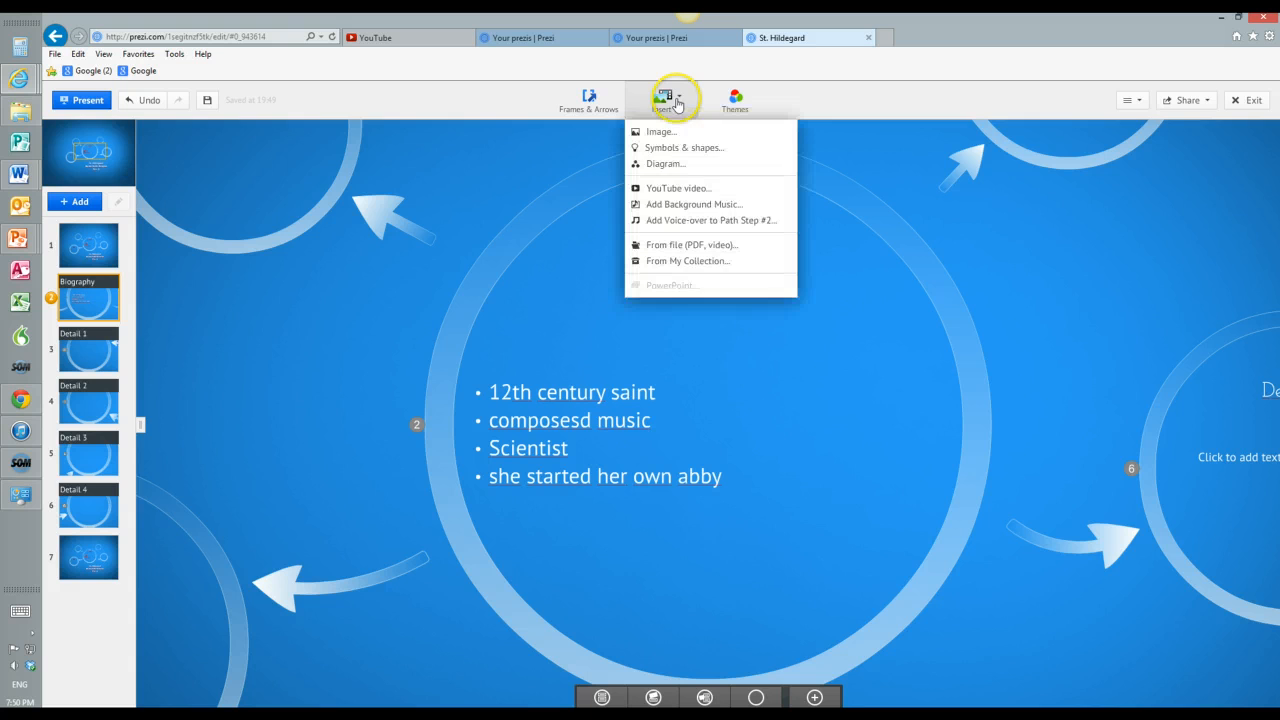
left_click(658, 131)
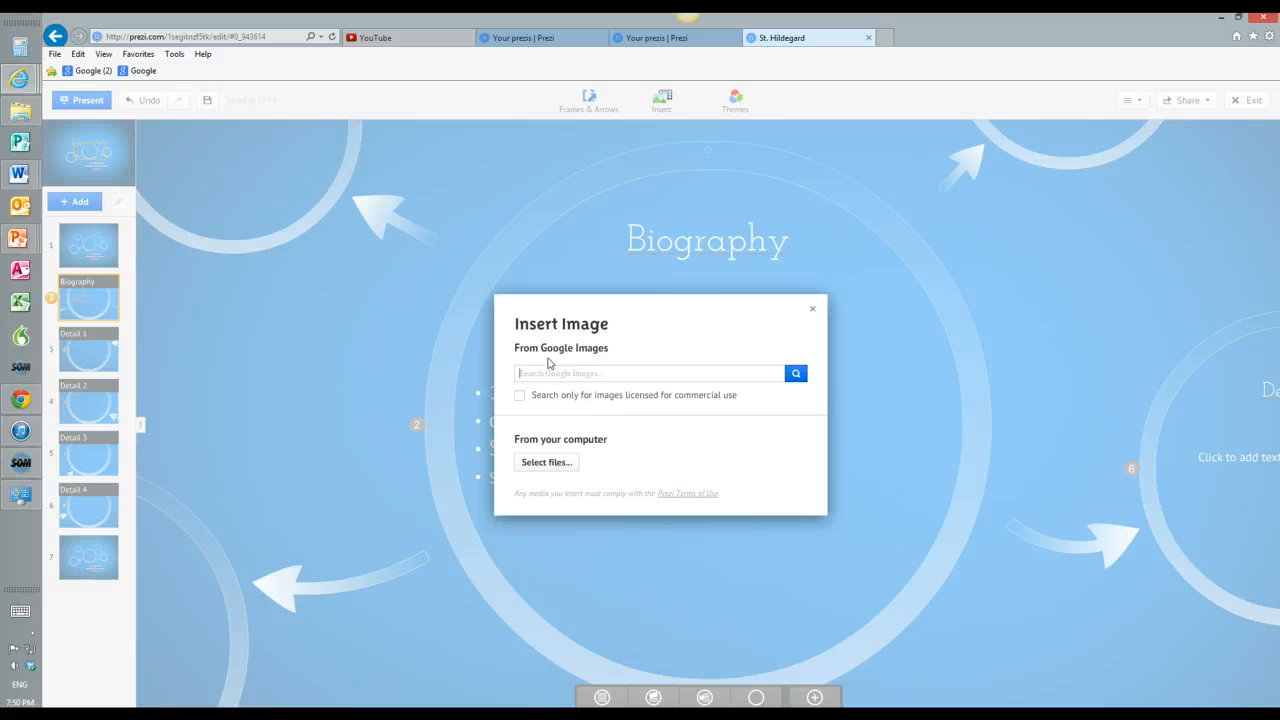
type("st. hildegard")
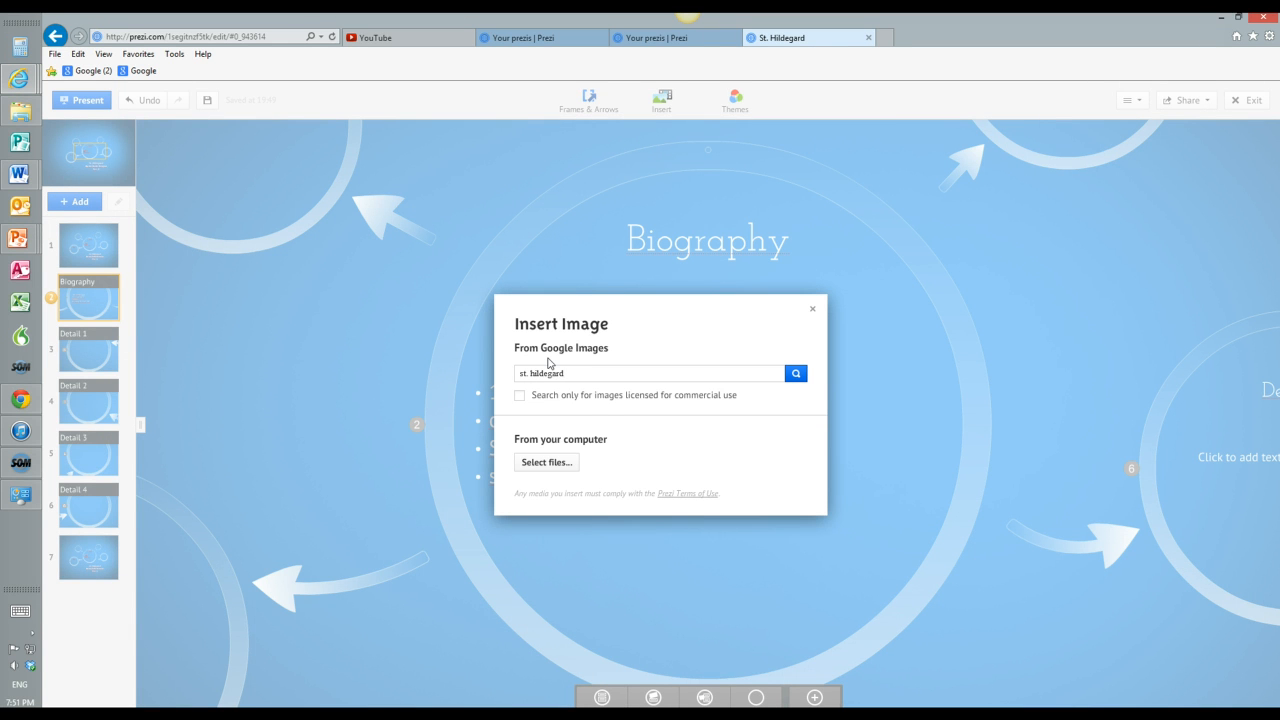
left_click(796, 373)
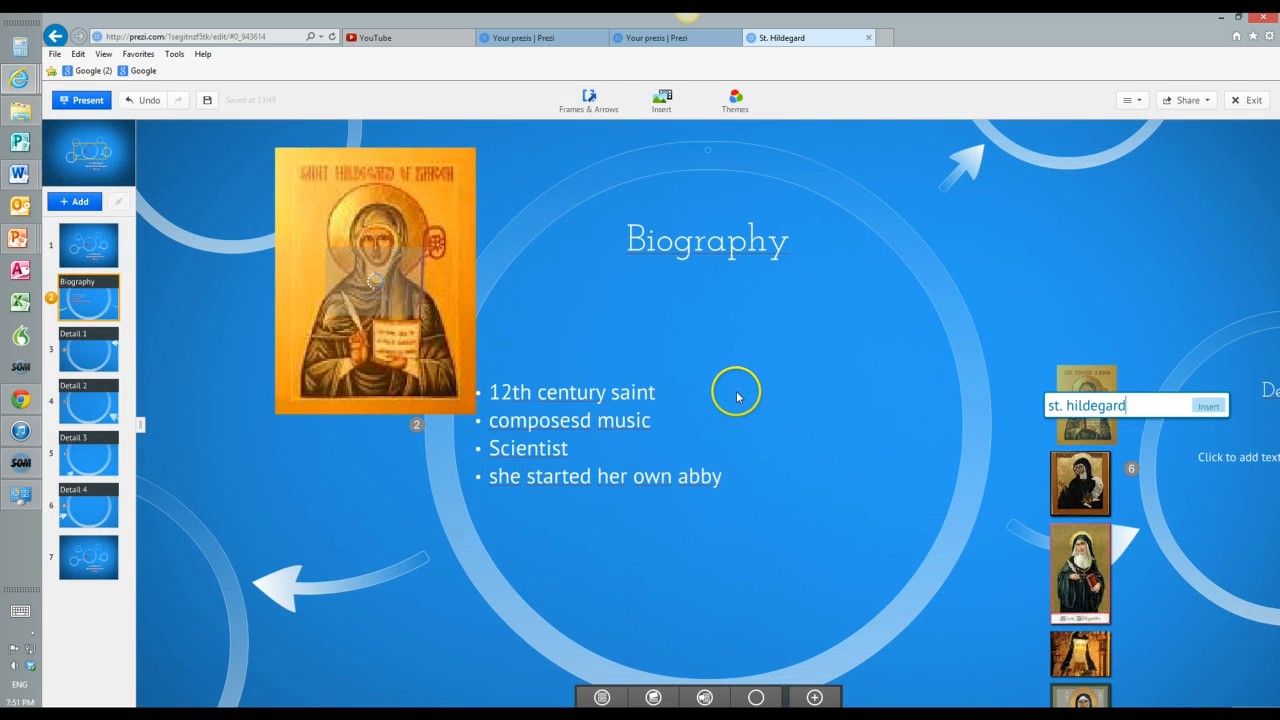
Choose the icon of the saint in a black habit with a scroll and insert it to the right of the Biography bullets.
left_click(1068, 472)
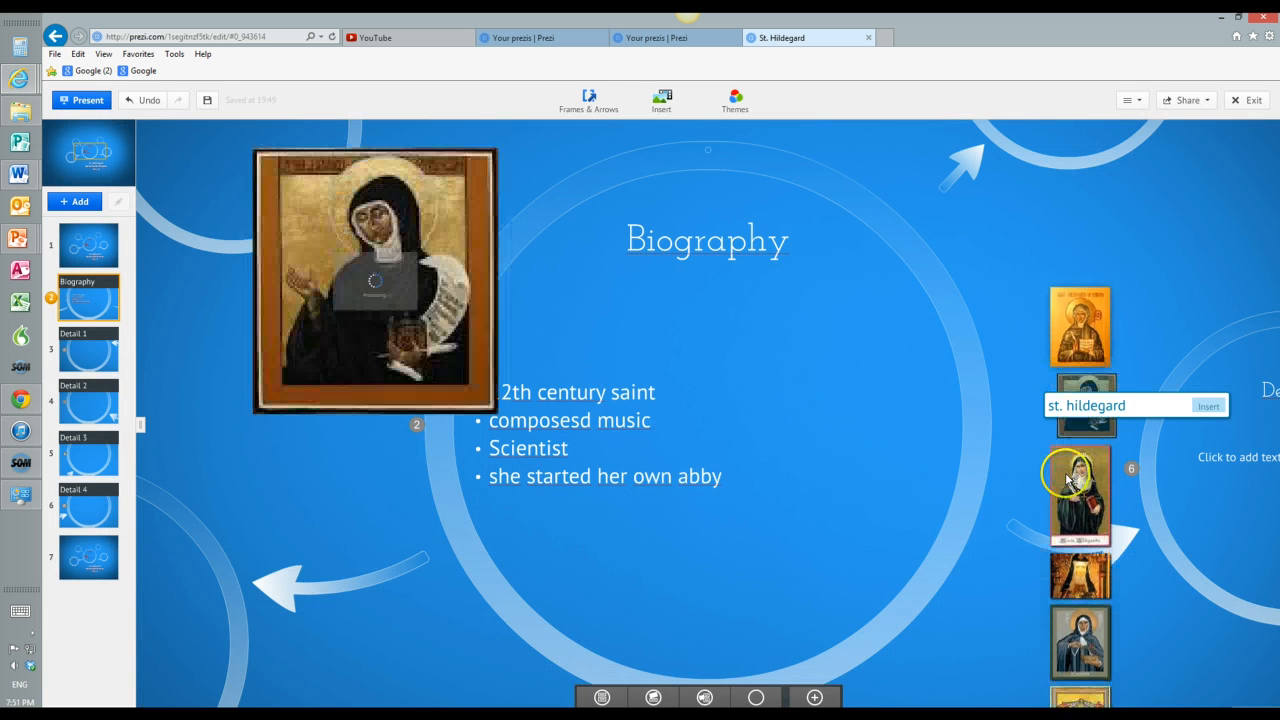
left_click_drag(402, 357, 862, 483)
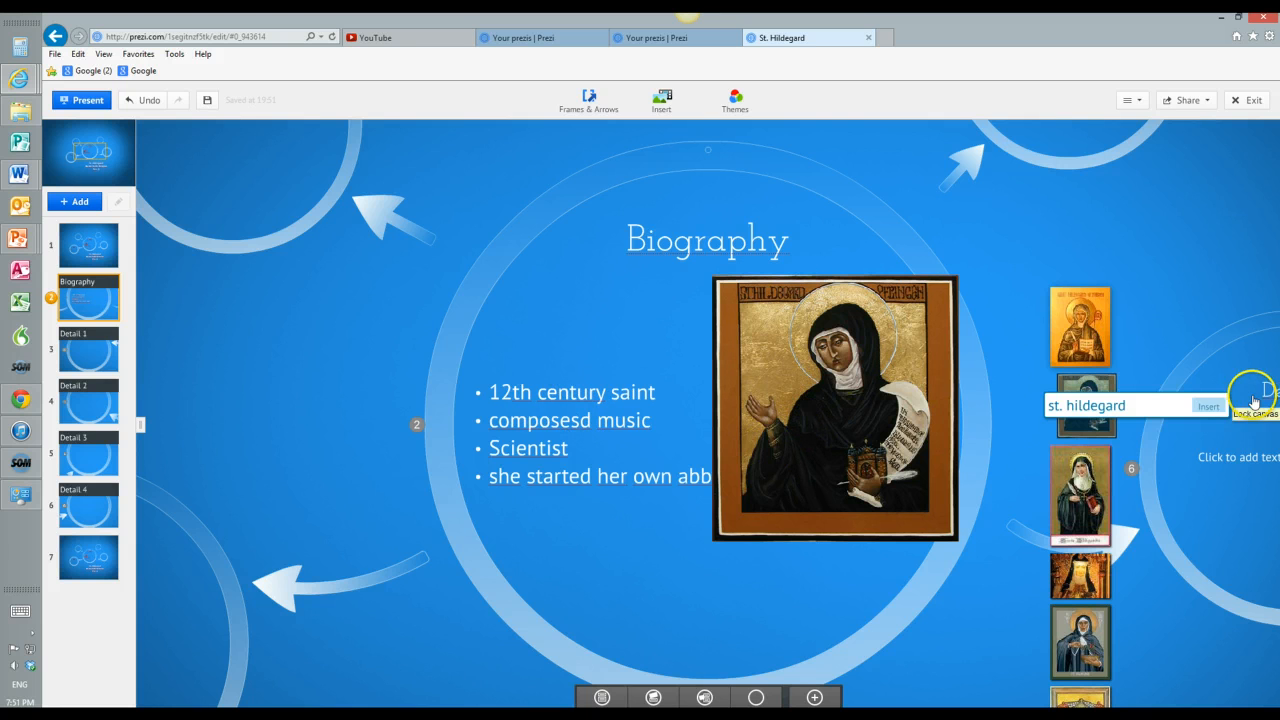
left_click_drag(757, 400, 748, 424)
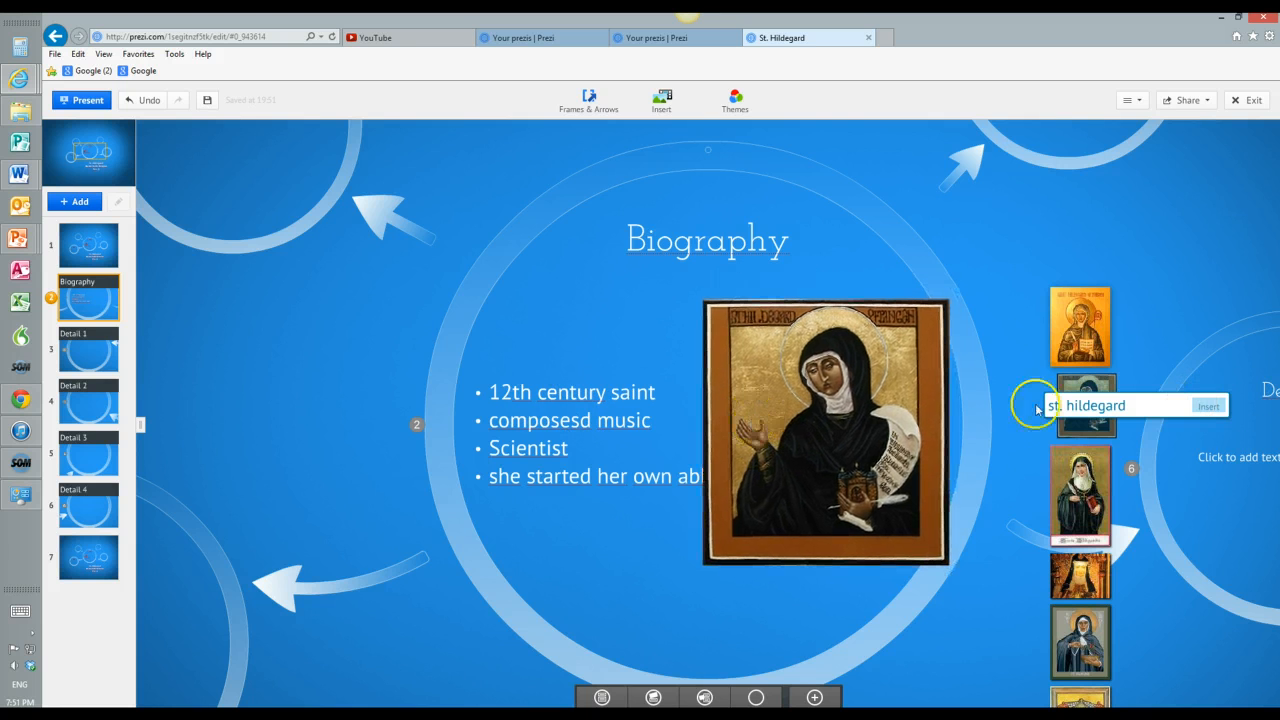
left_click(1220, 407)
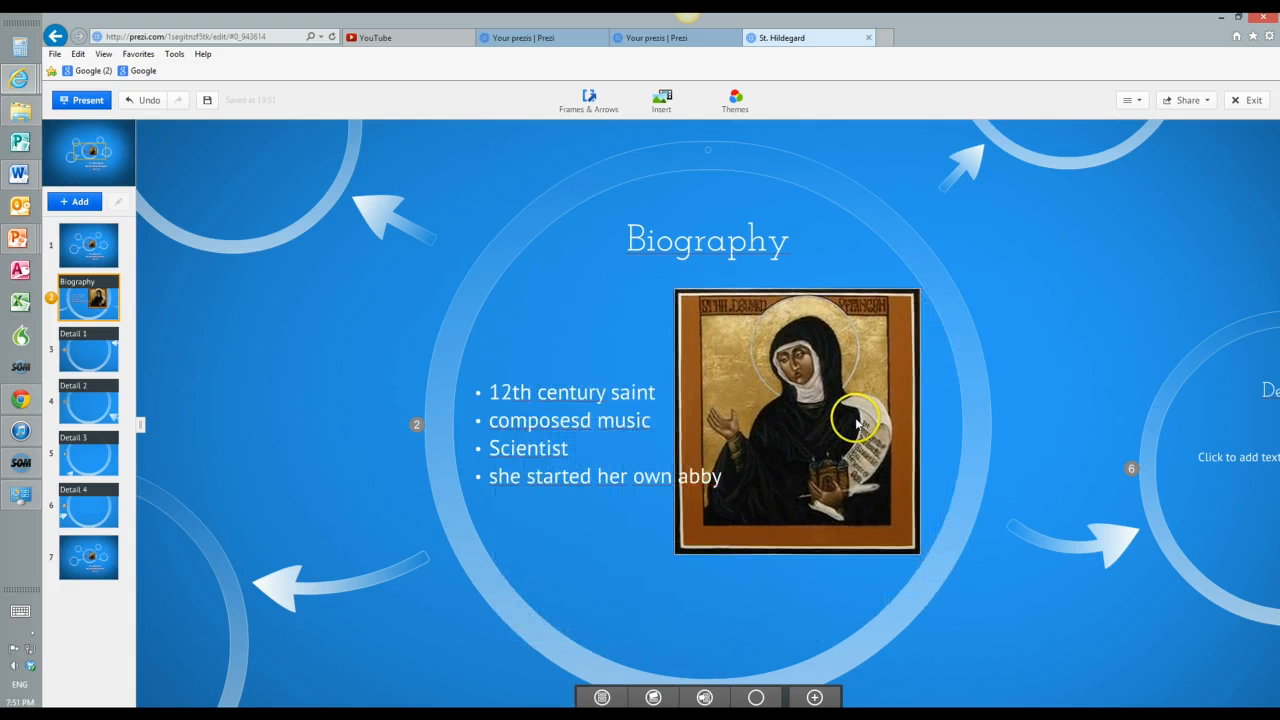
Stack the Biography content vertically: heading near the circle's upper edge, picture directly beneath it, and the slightly enlarged bulleted list below the picture.
left_click(760, 412)
left_click_drag(812, 476, 787, 452)
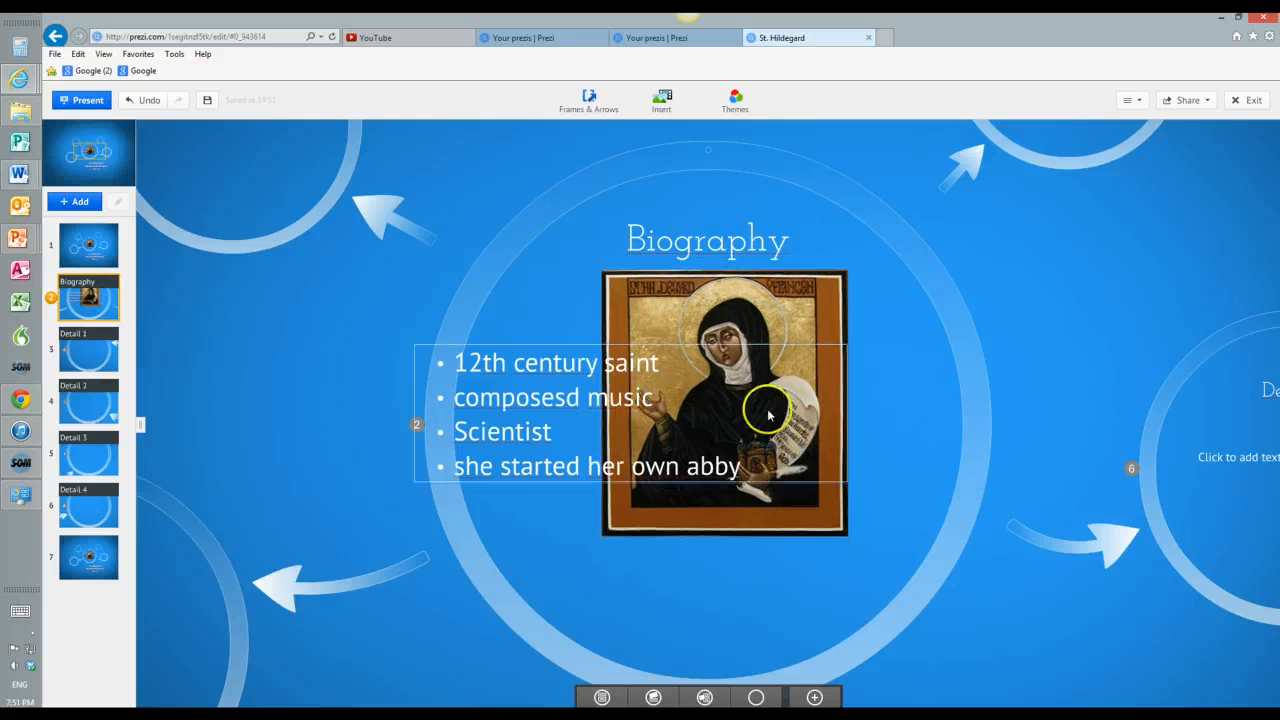
left_click_drag(731, 255, 729, 219)
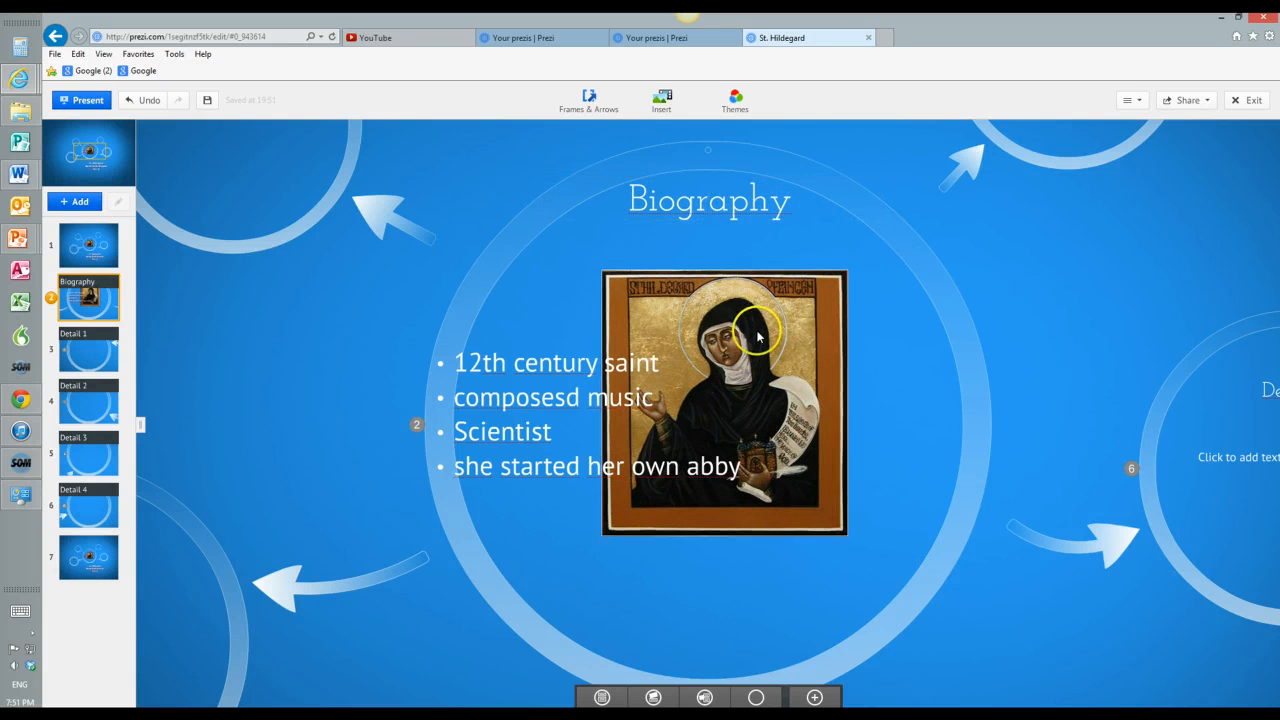
left_click_drag(760, 334, 762, 291)
left_click_drag(536, 377, 667, 535)
Zoom to the Detail 1 frame and select its heading.
left_click(958, 425)
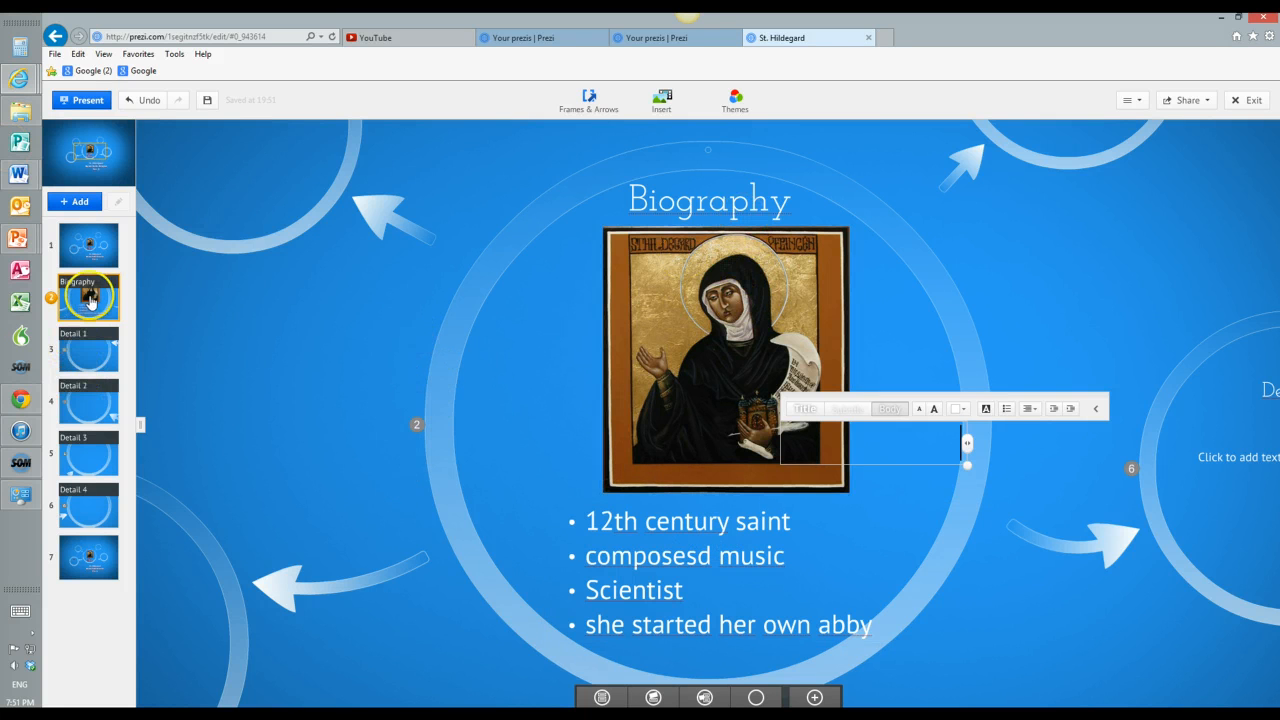
left_click(88, 362)
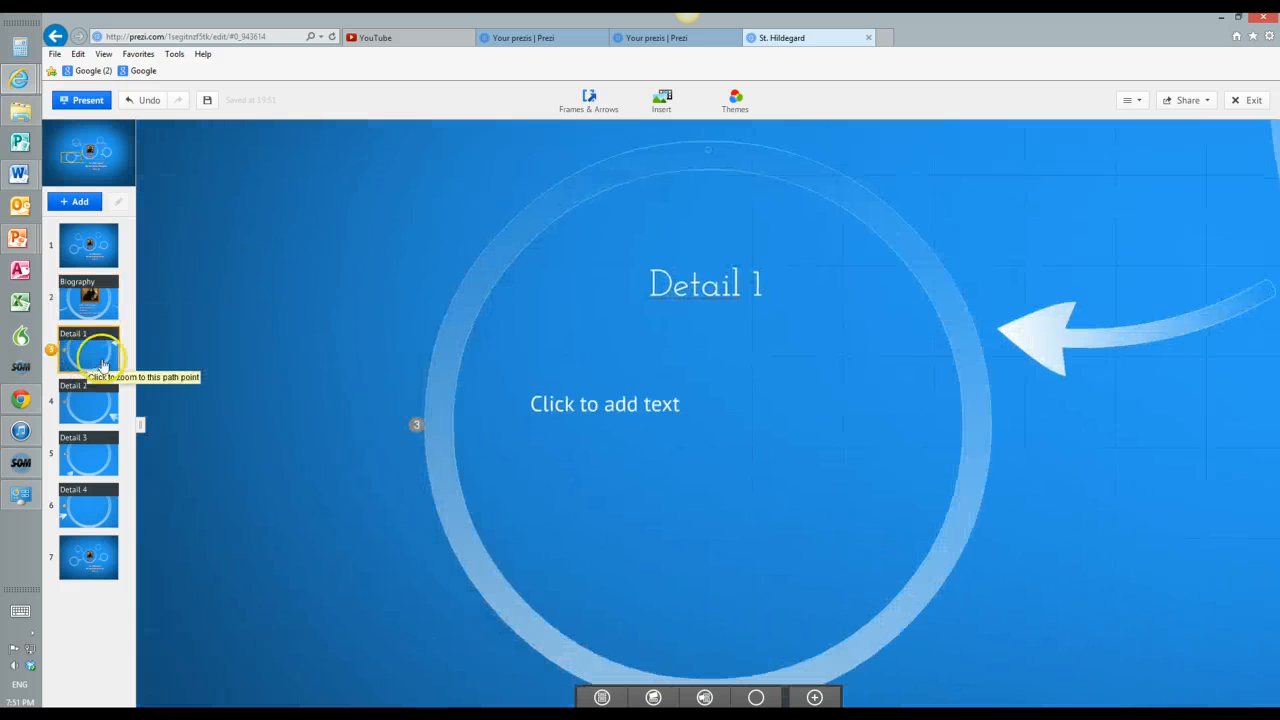
left_click(779, 291)
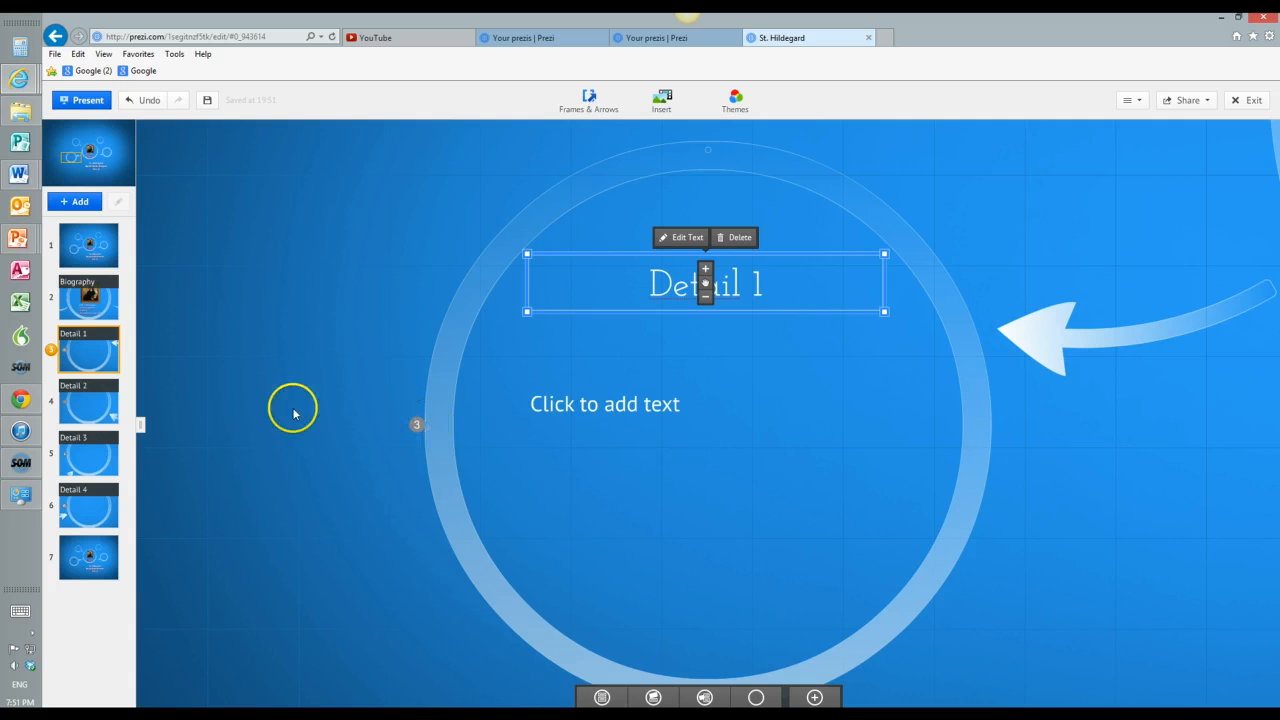
Present the prezi full screen, advance through the path points to the closing overview, and return to editing.
left_click(88, 104)
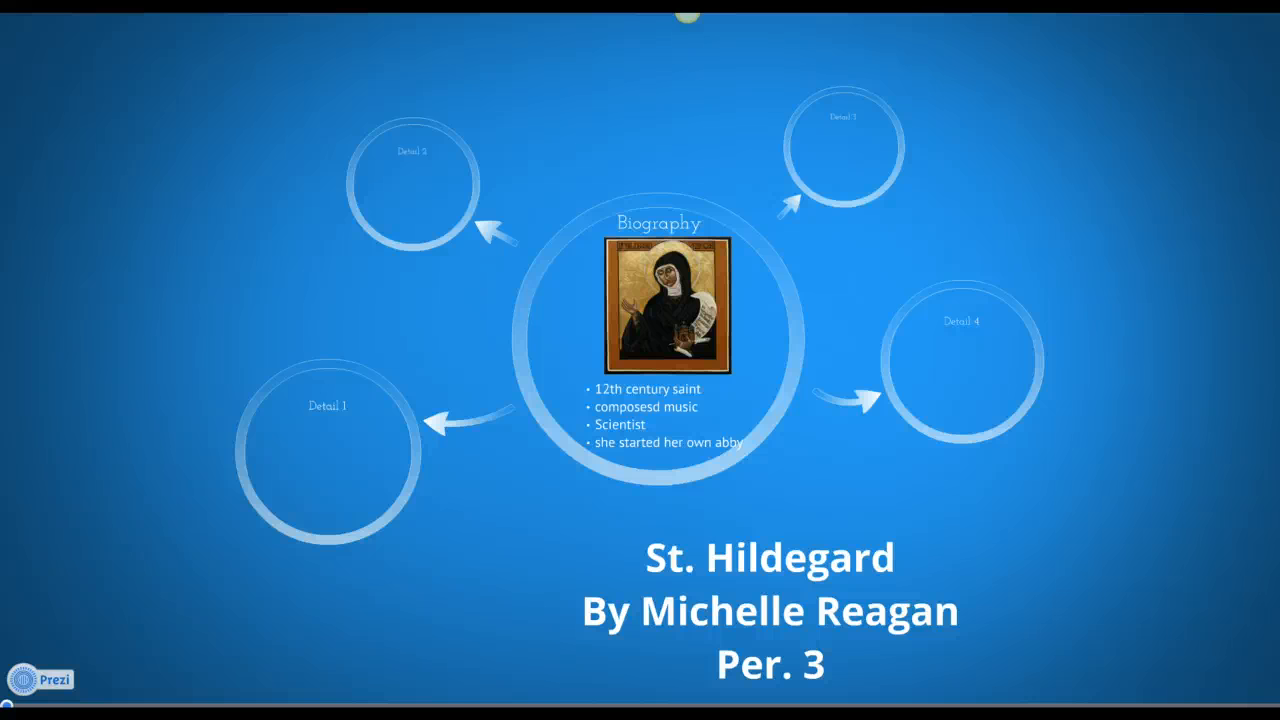
key("Right")
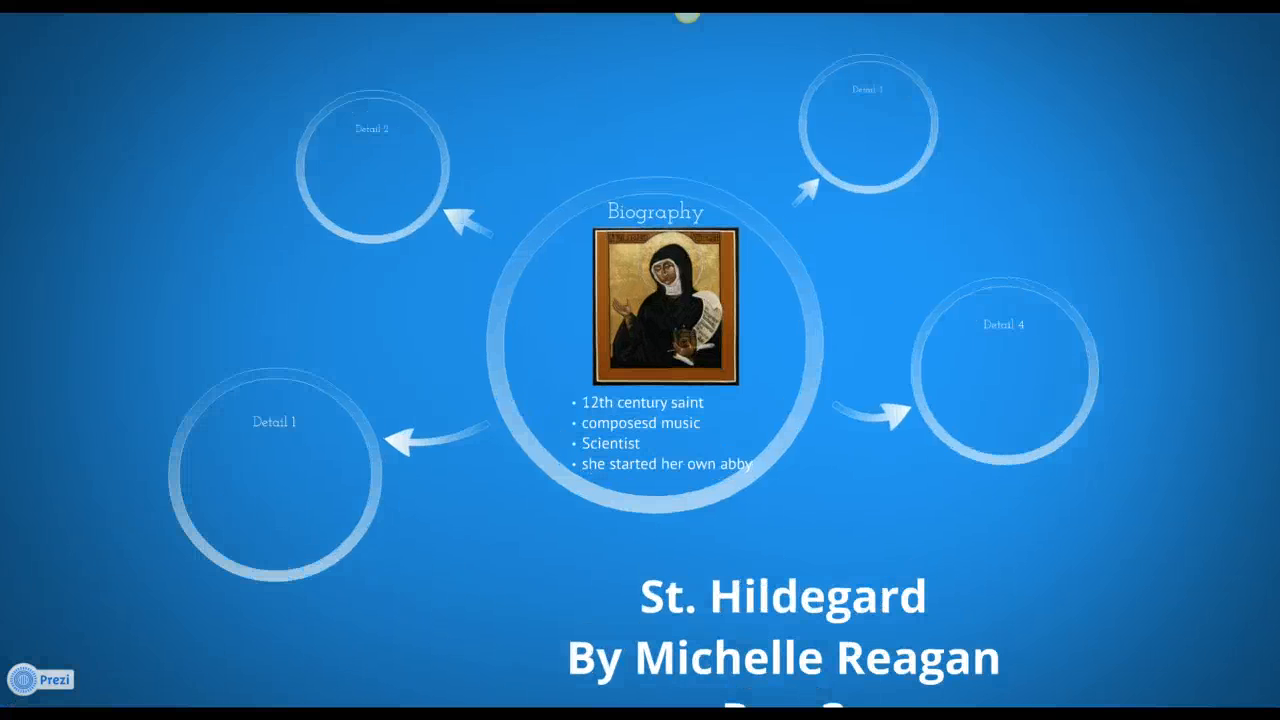
key("Right")
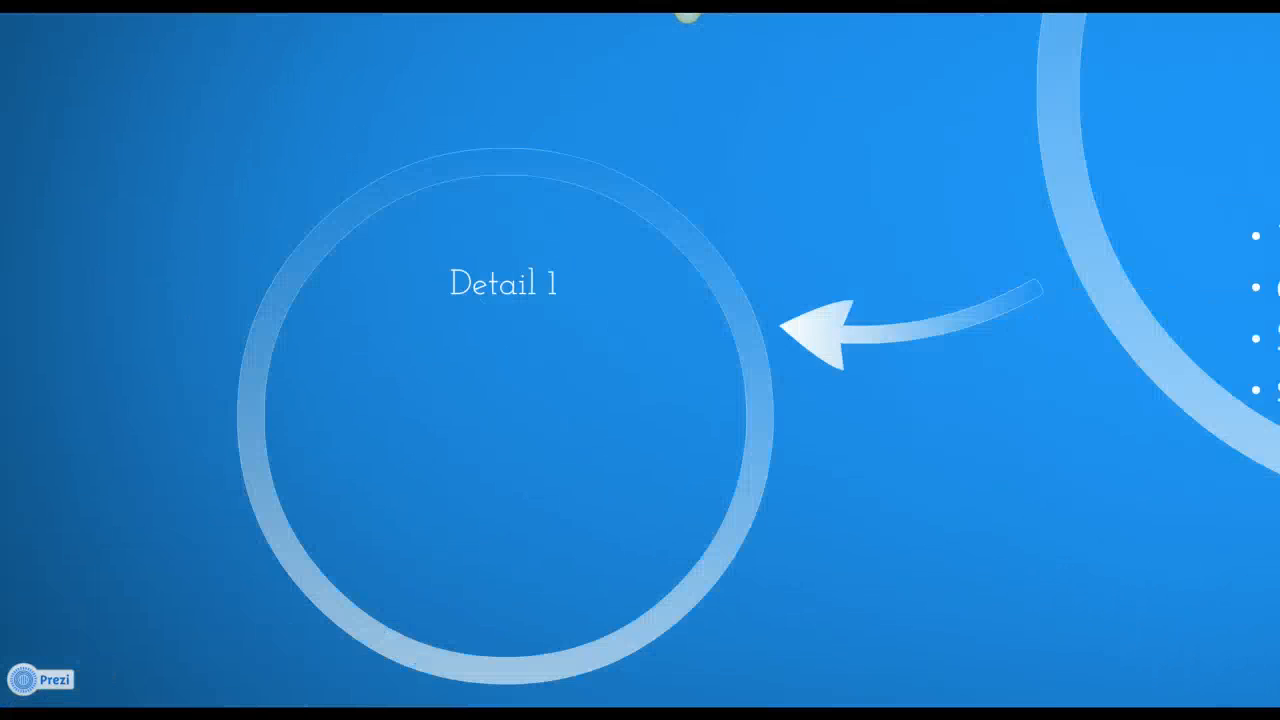
key("Right")
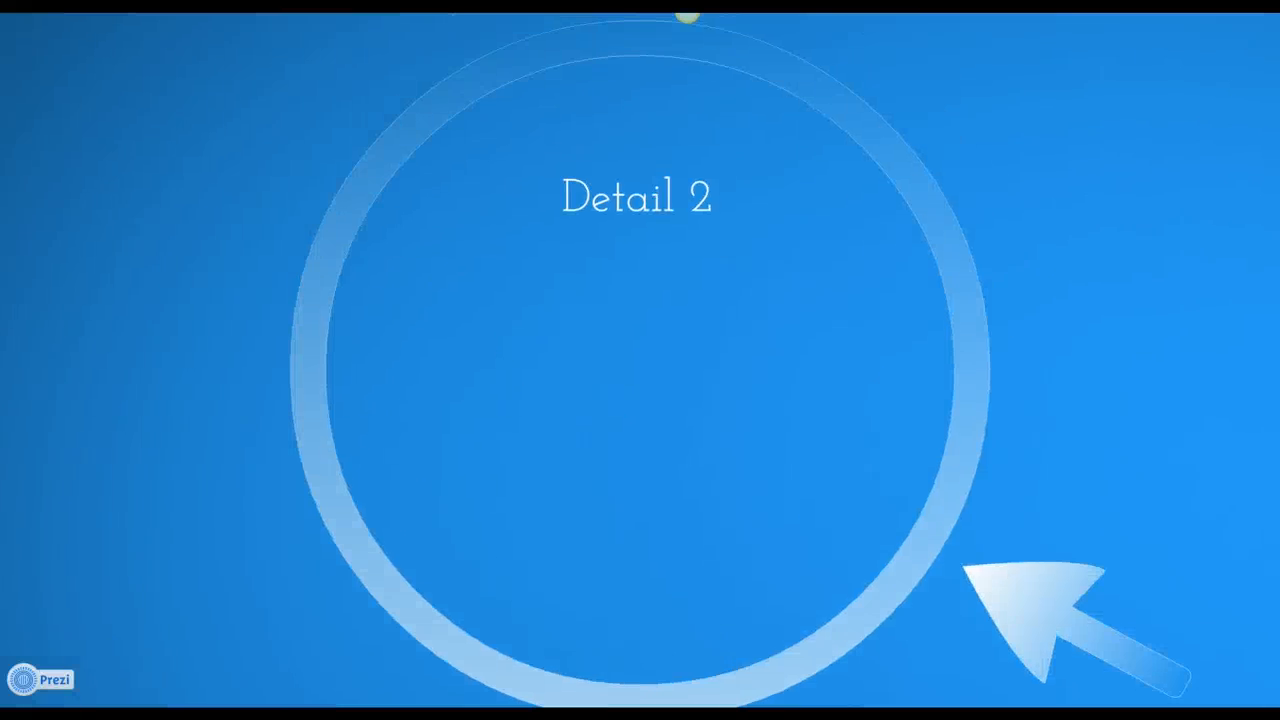
key("Right")
key("Right")
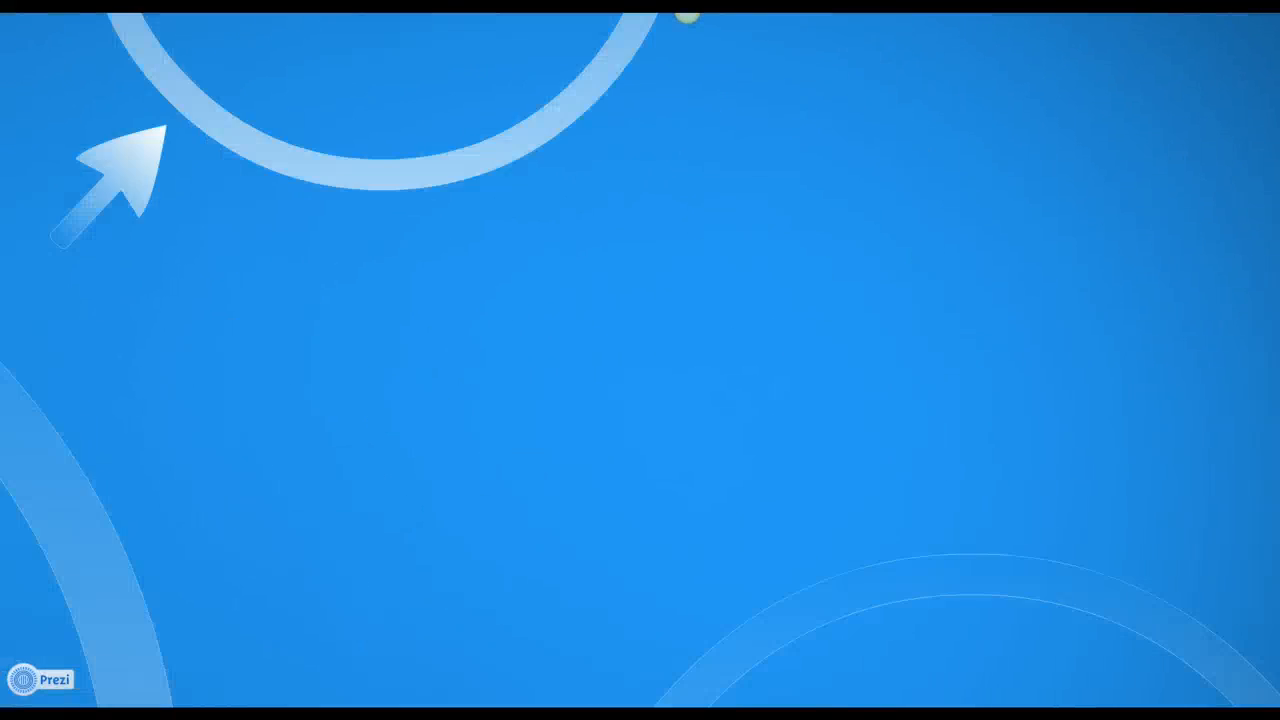
key("Right")
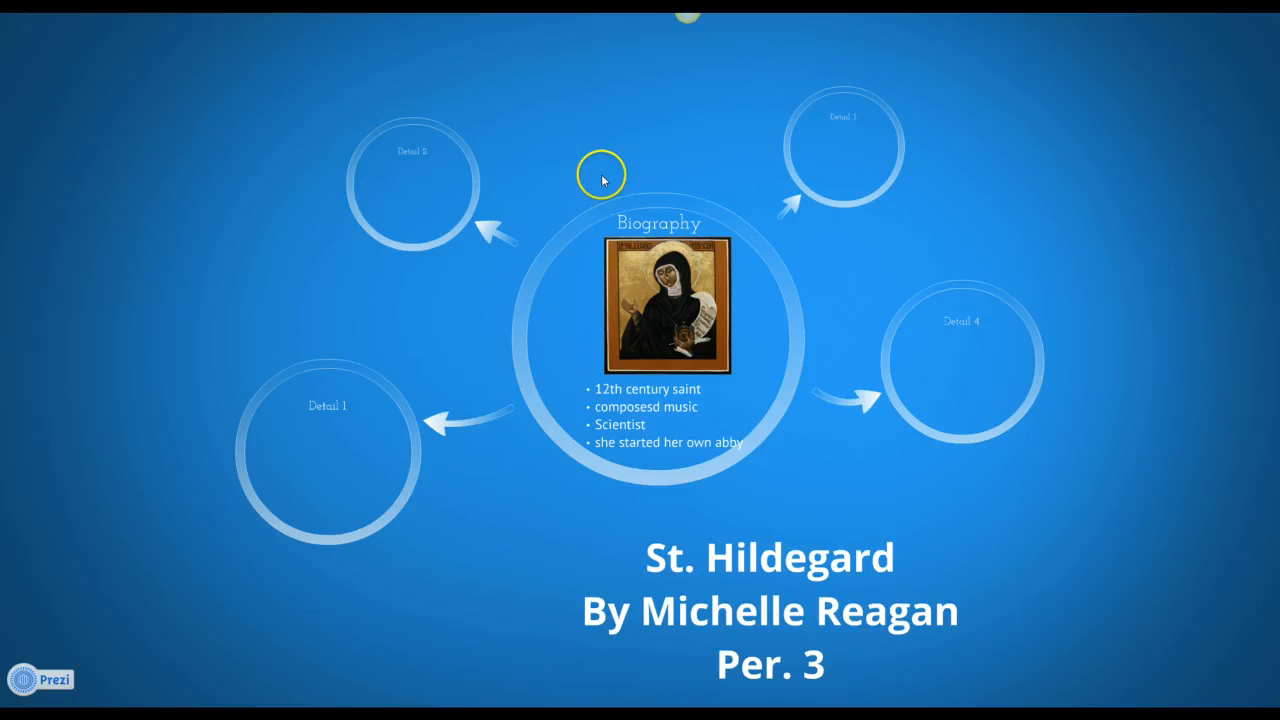
left_click(1273, 702)
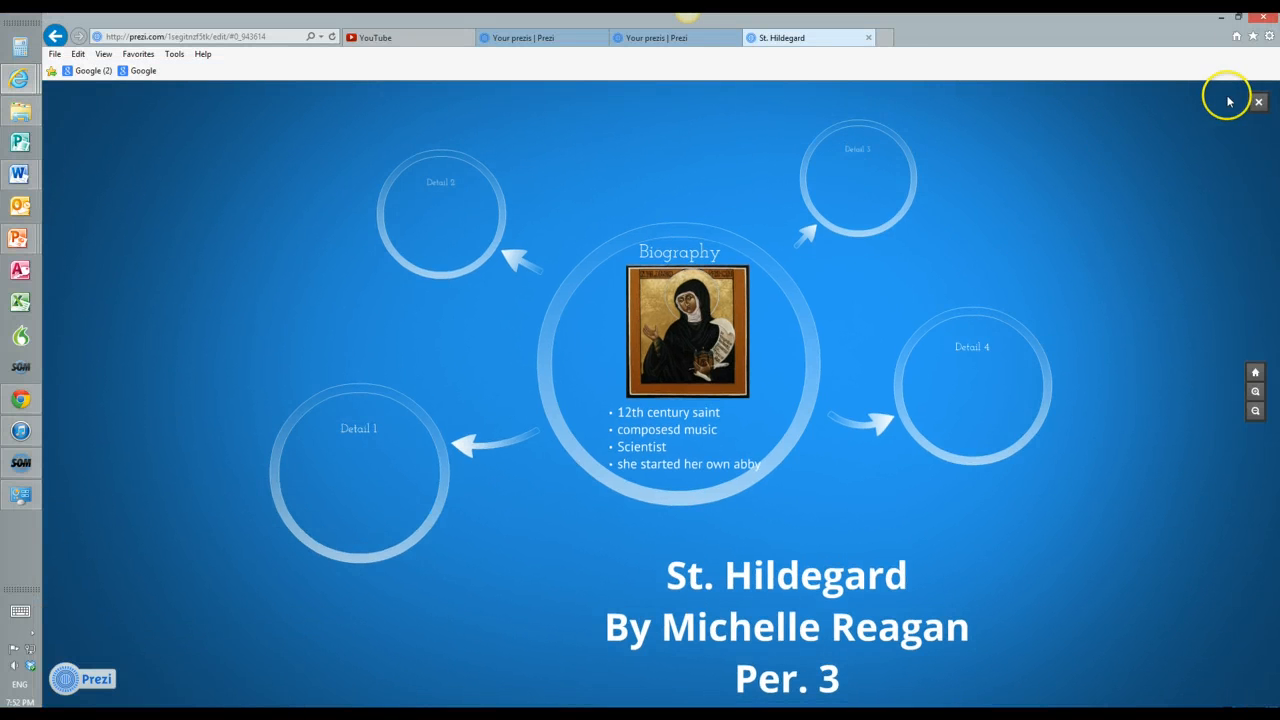
left_click(1257, 104)
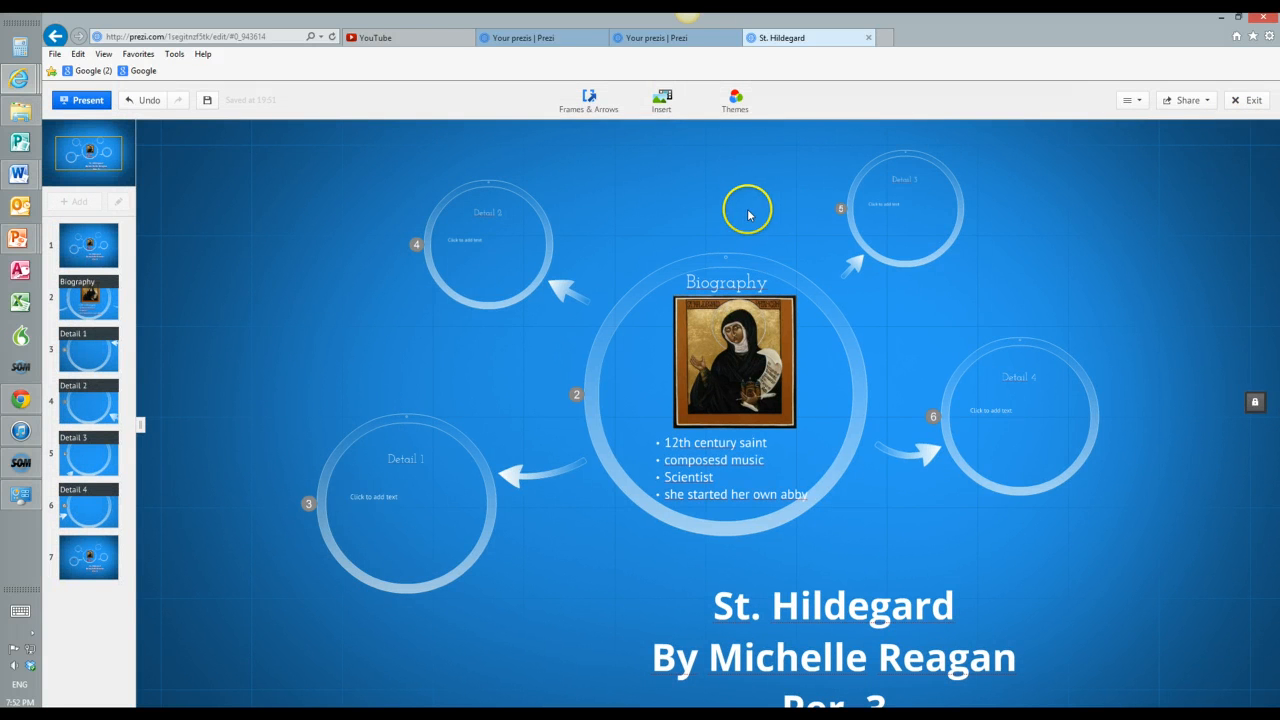
Apply the Cute theme to the presentation.
left_click(594, 117)
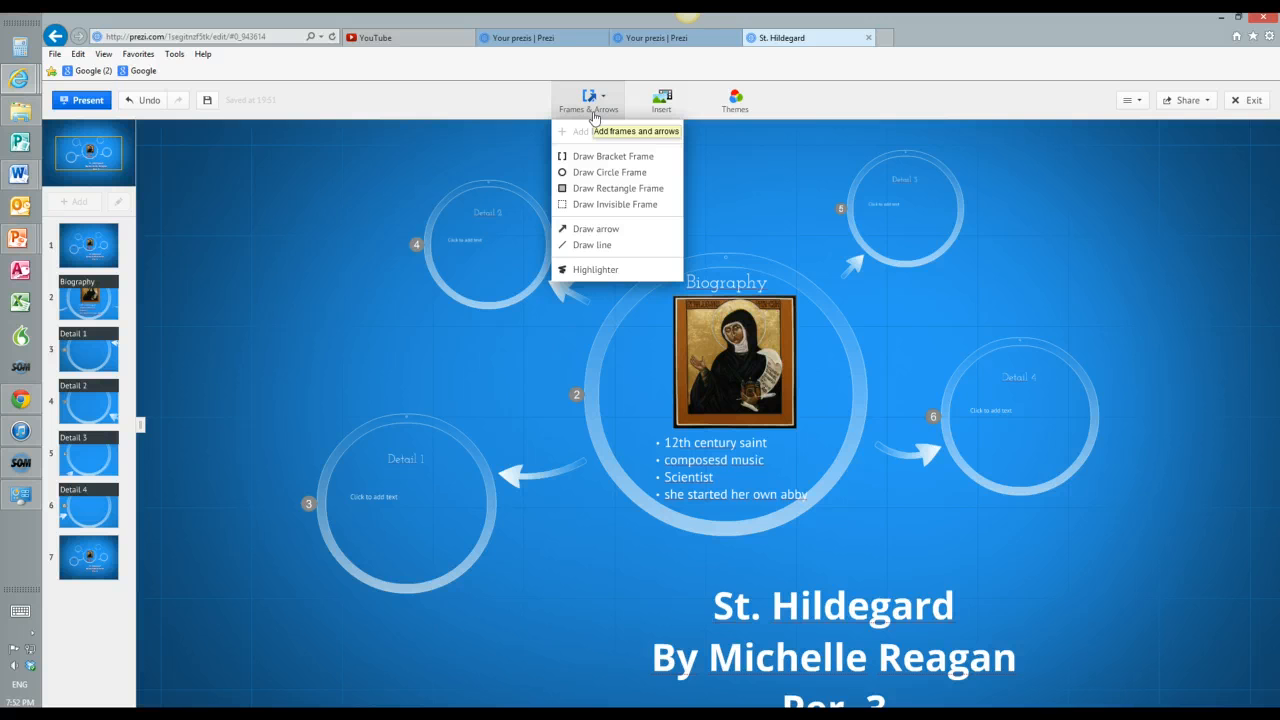
left_click(735, 100)
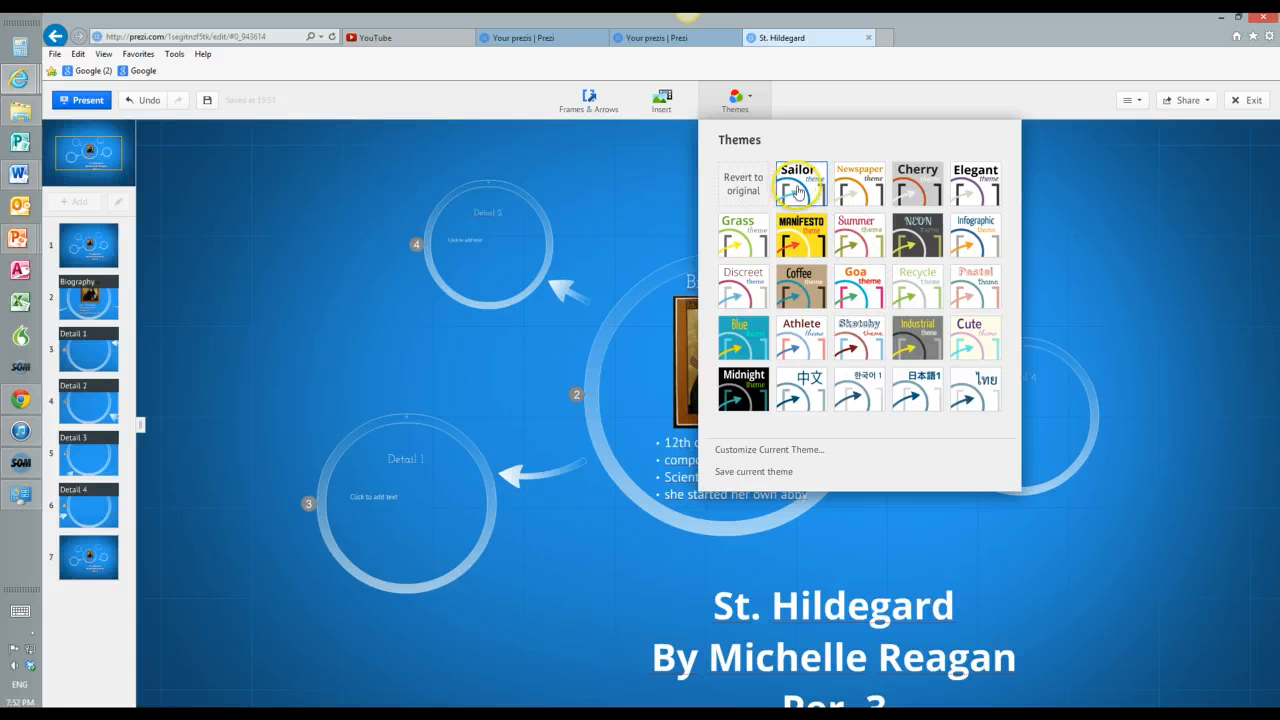
left_click(985, 336)
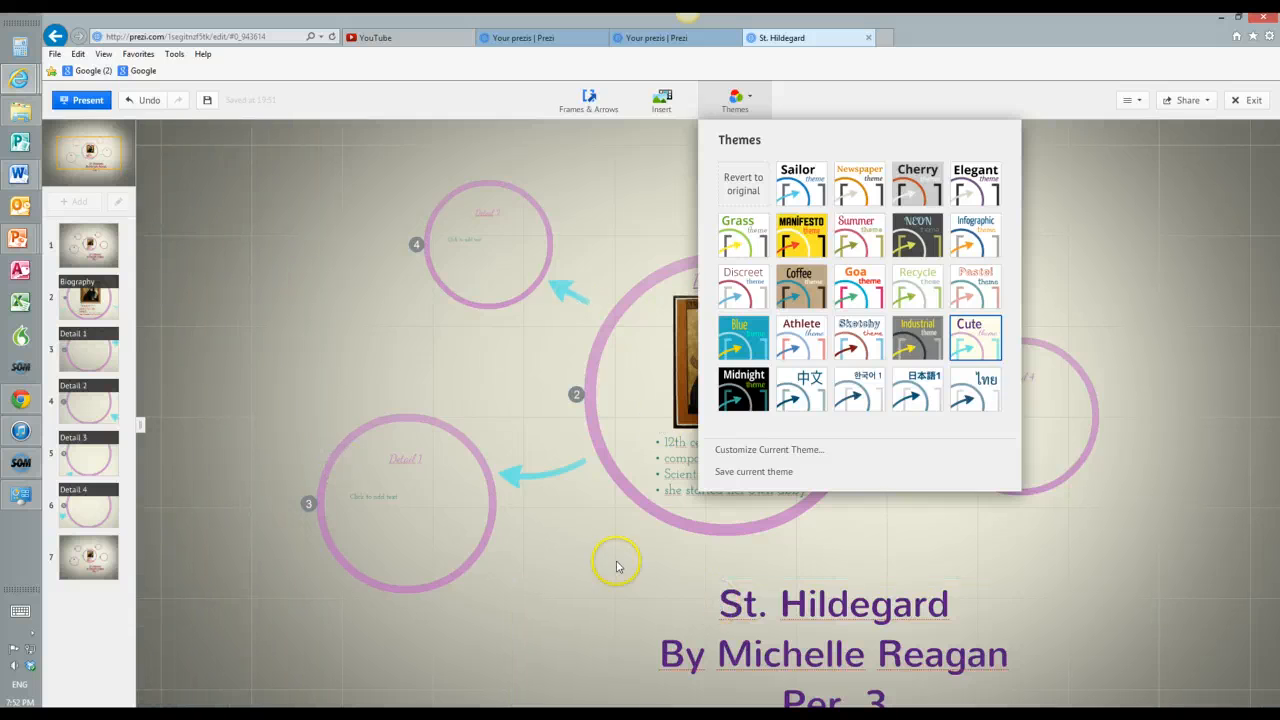
left_click(572, 626)
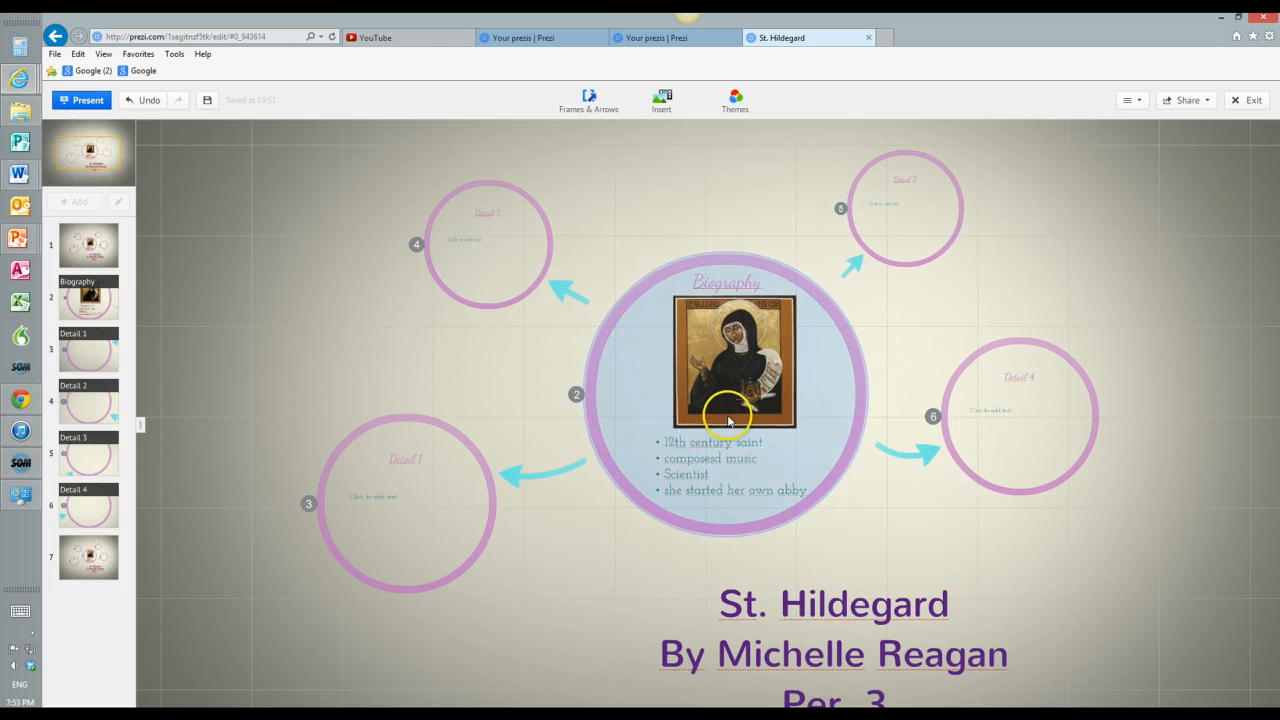
Change the presentation's theme to Manifesto.
left_click(735, 101)
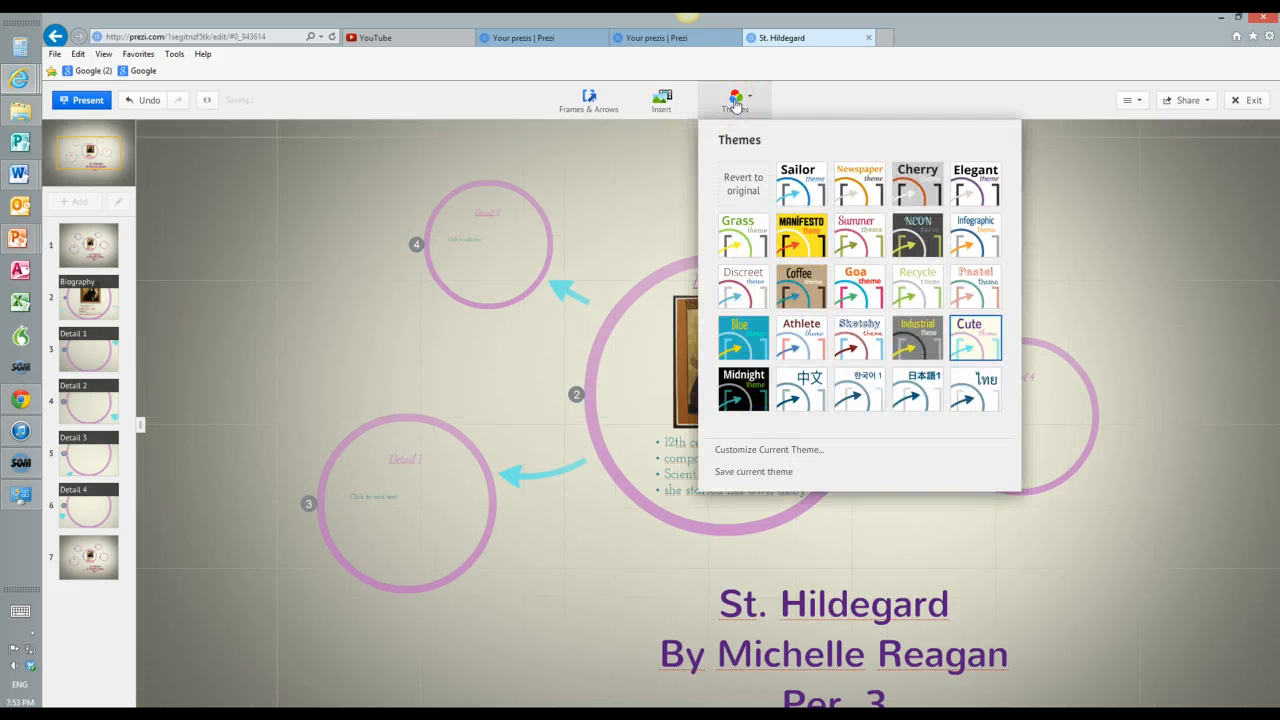
left_click(797, 233)
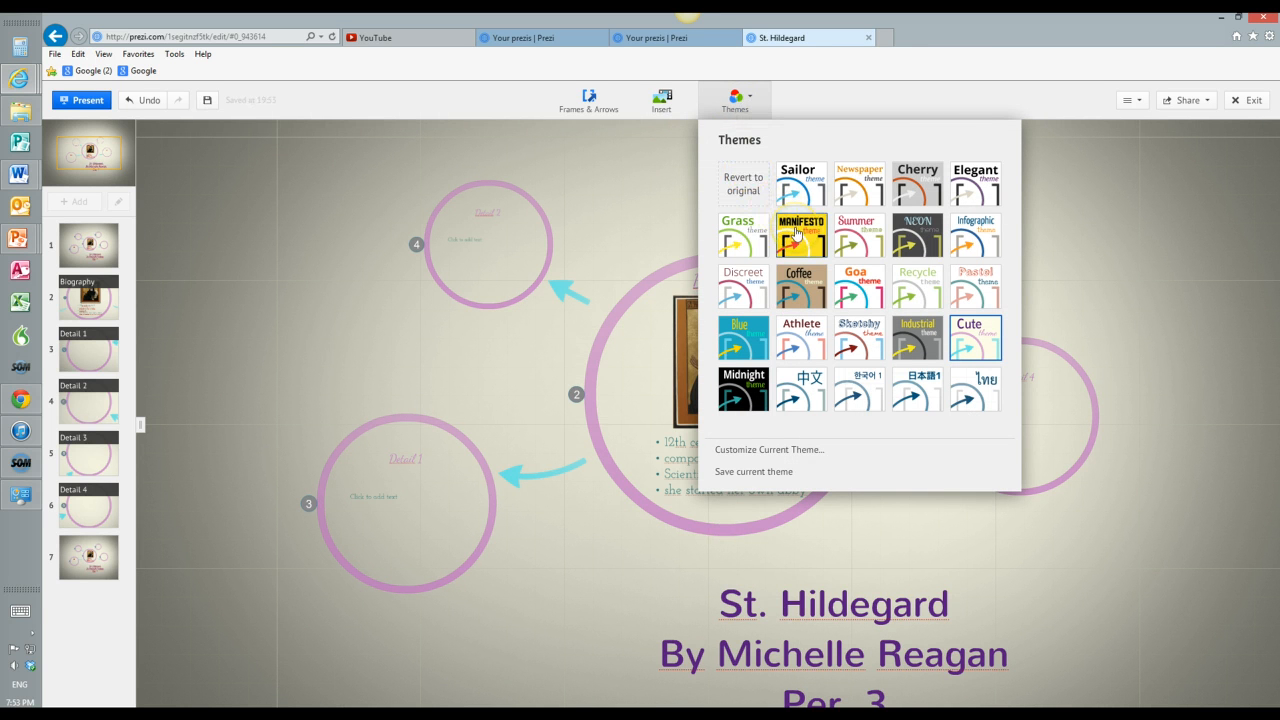
left_click(797, 233)
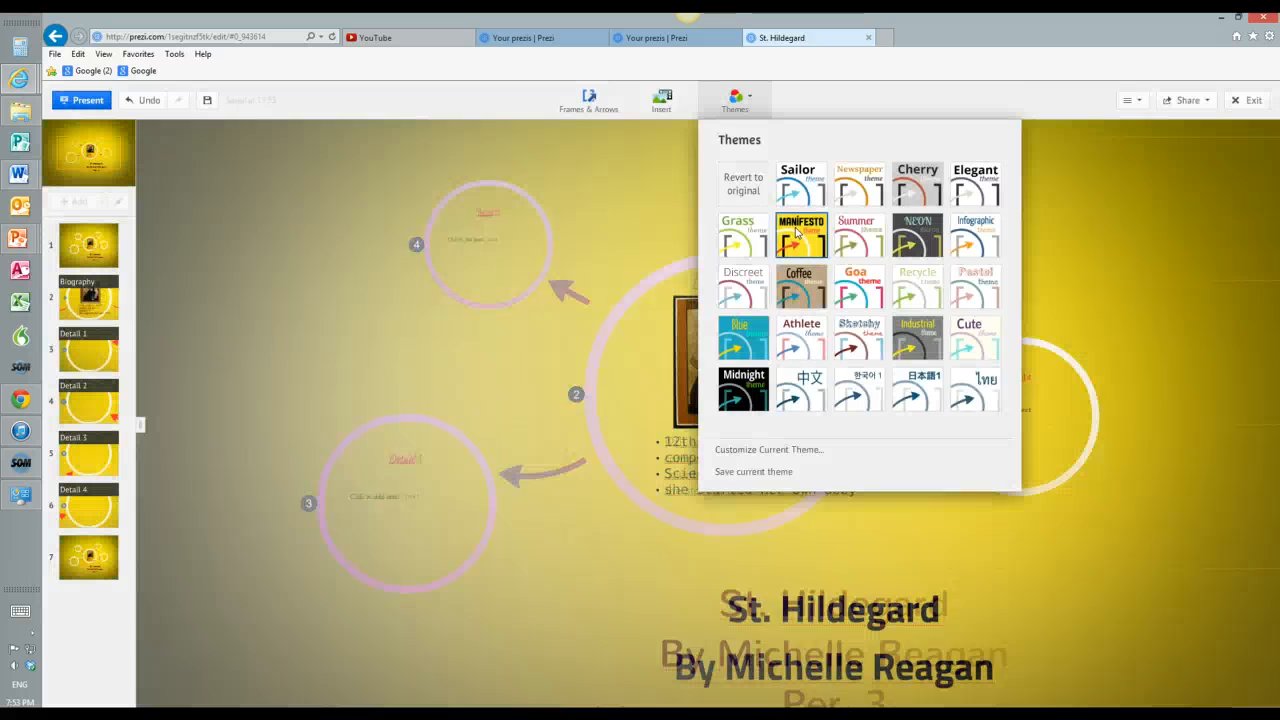
left_click(649, 272)
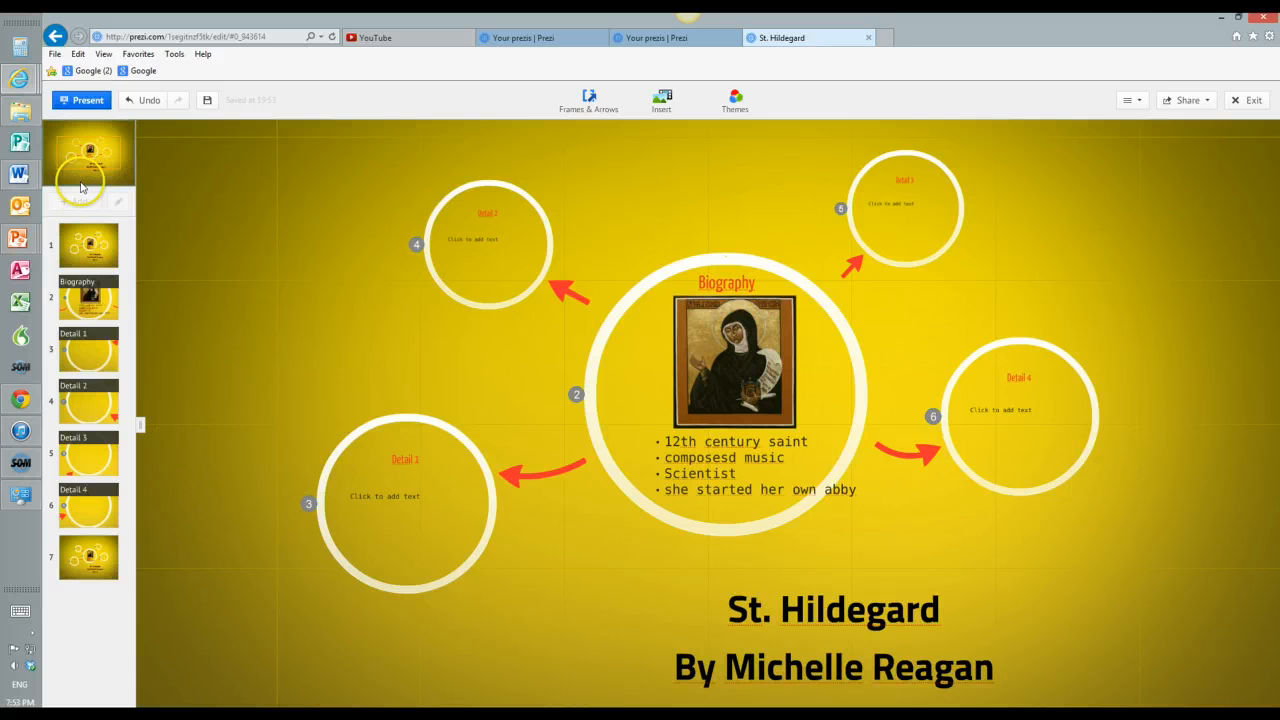
left_click(31, 648)
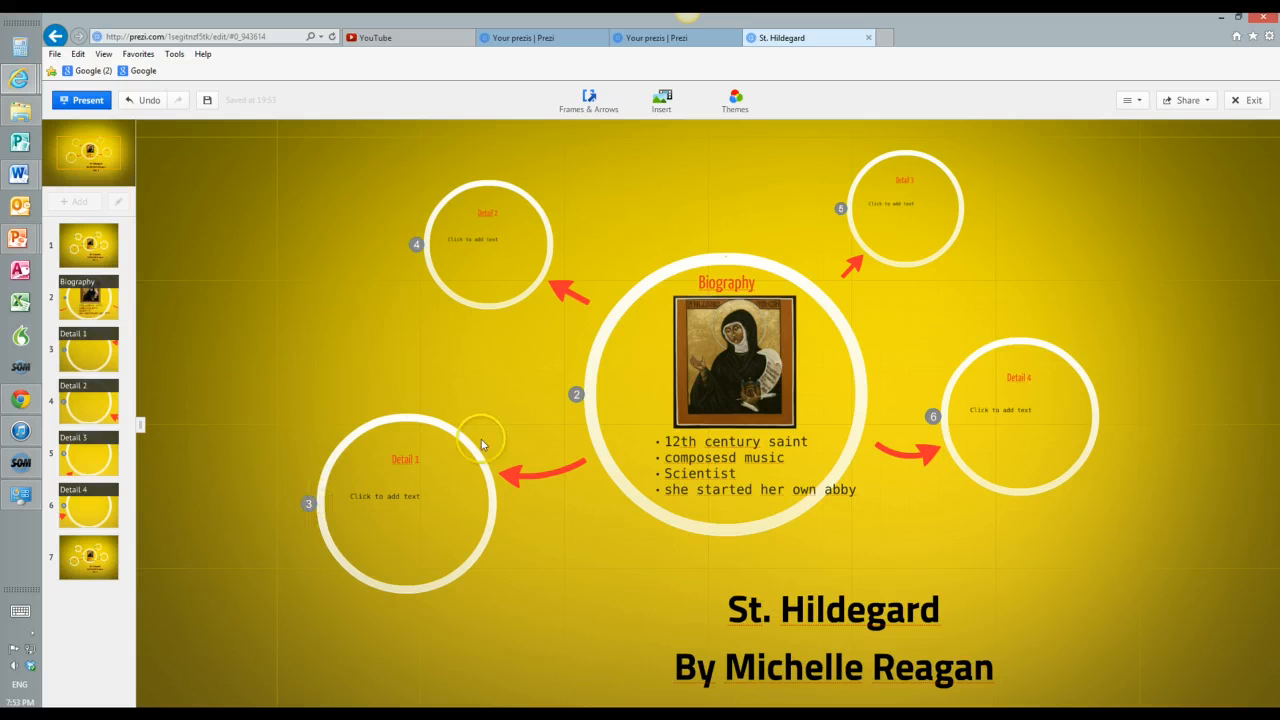
Enlarge the Detail 2 circle frame moderately and move it slightly down and left on the canvas.
left_click(686, 425)
left_click(521, 268)
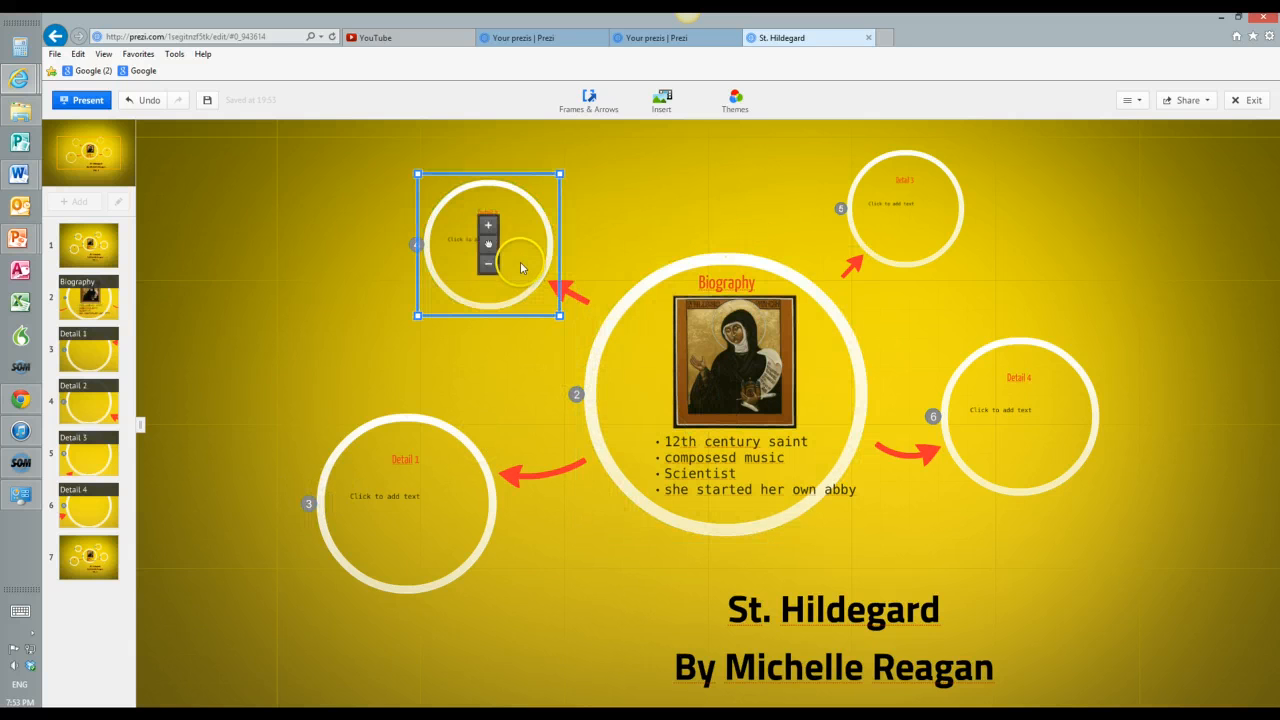
left_click(488, 226)
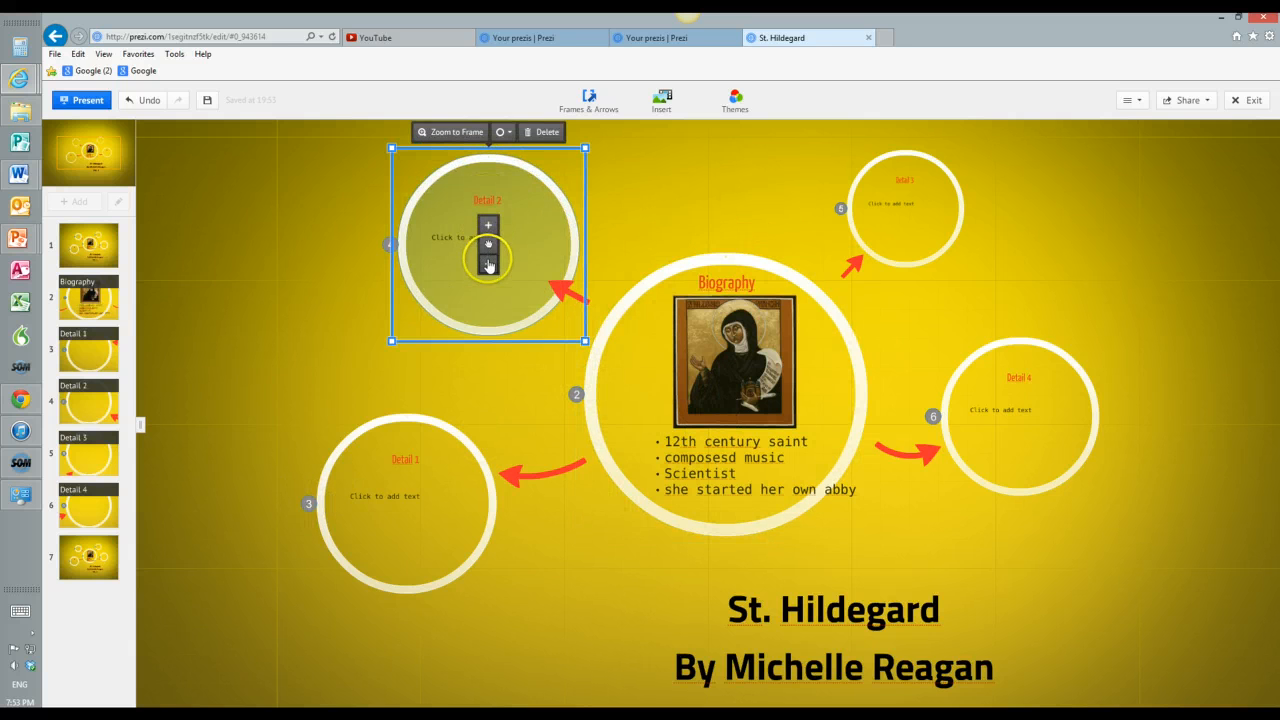
left_click(488, 226)
left_click(488, 229)
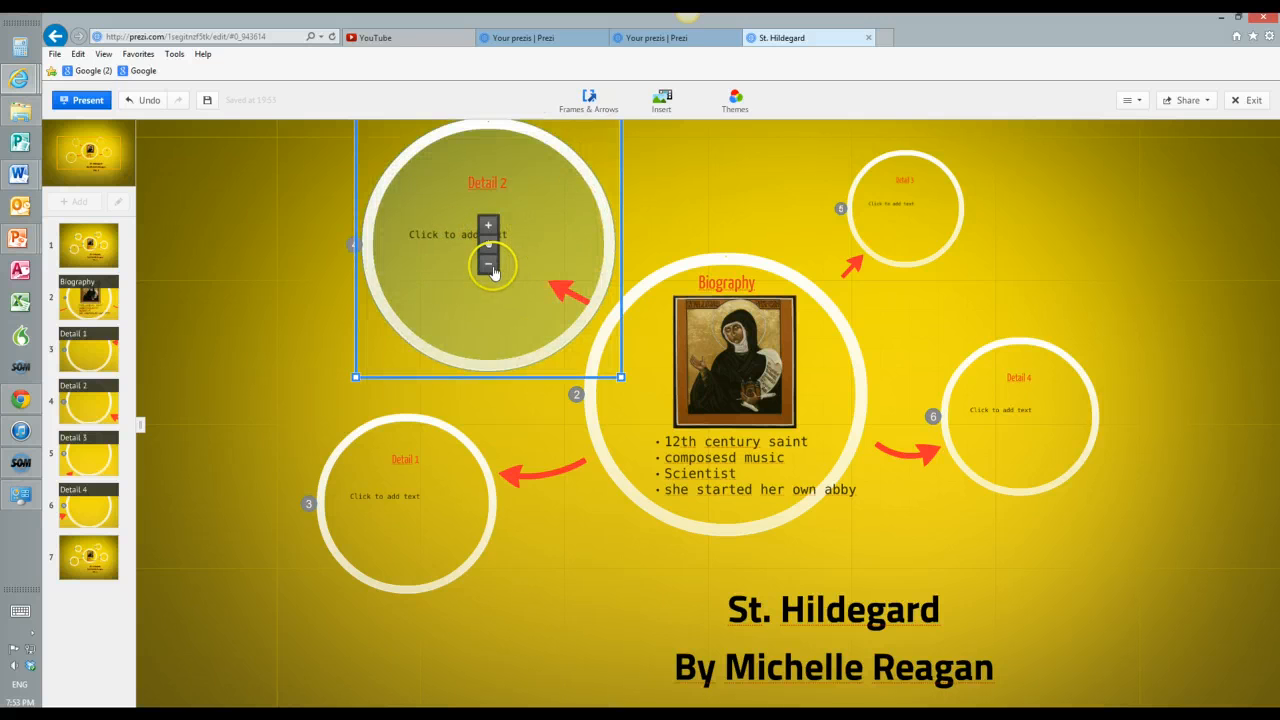
left_click(490, 265)
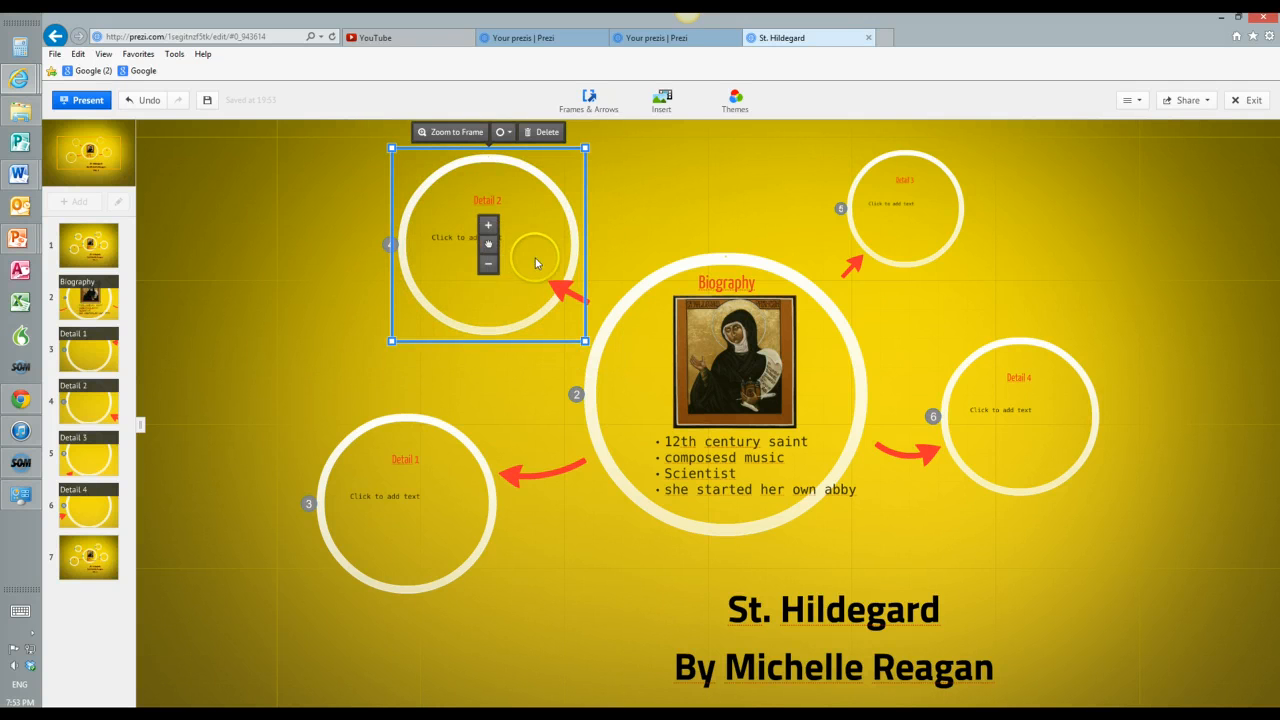
mouse_move(535, 258)
left_mouse_down()
mouse_move(471, 308)
mouse_move(537, 252)
mouse_move(530, 262)
left_mouse_up()
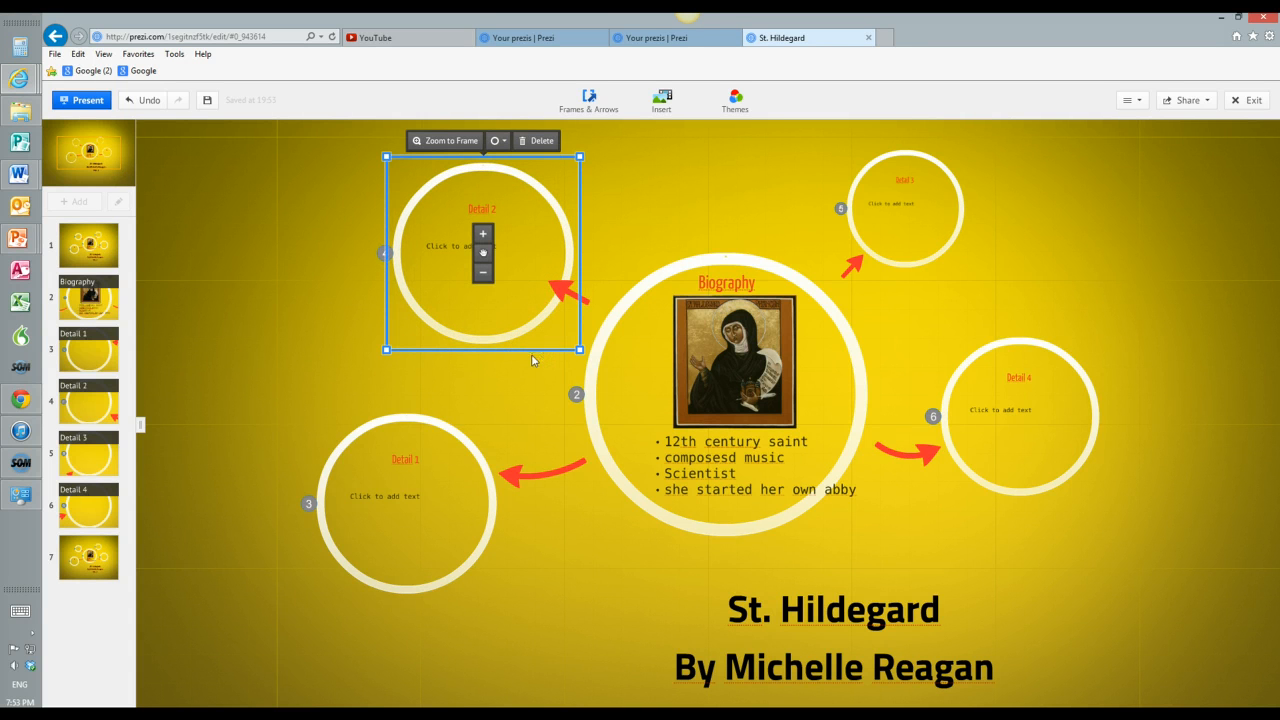
left_click(659, 114)
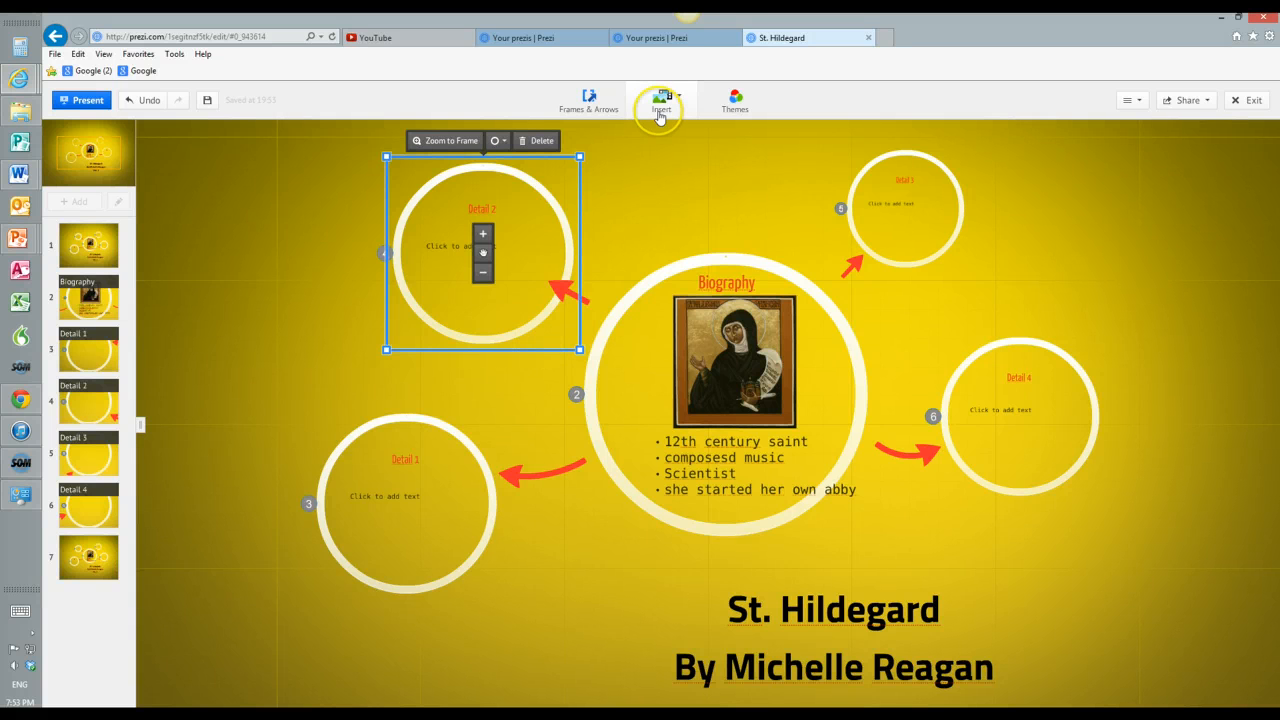
left_click(380, 500)
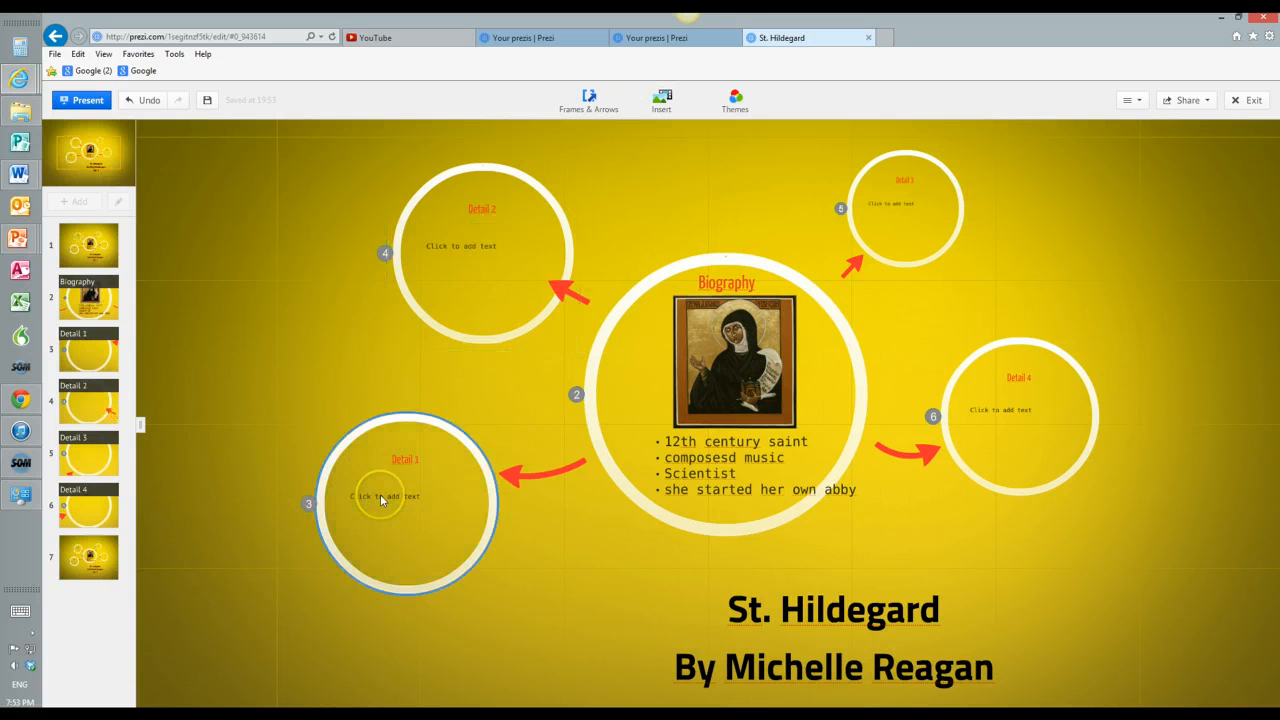